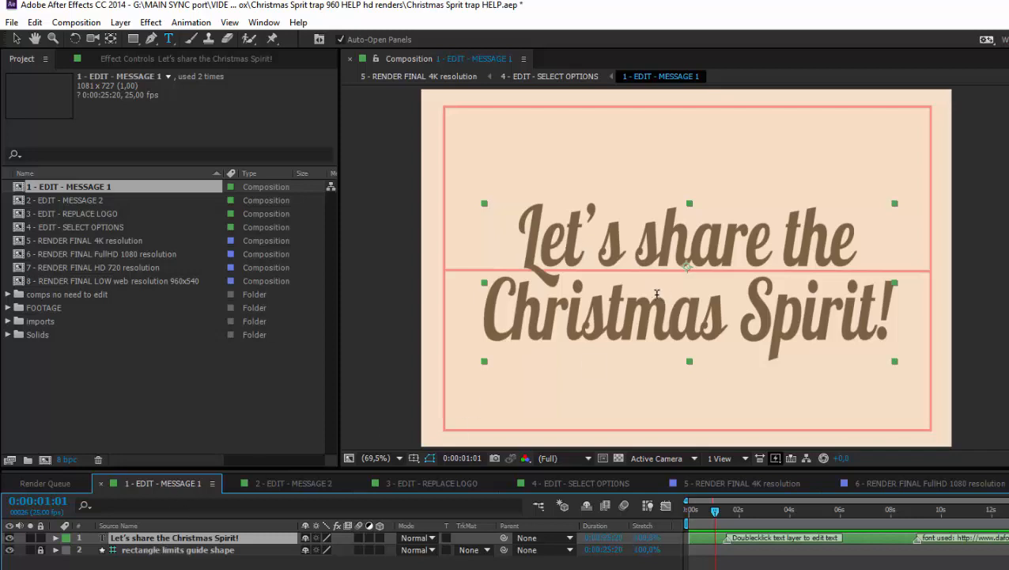
# - Replace the text of the message layer in 1 - EDIT - MESSAGE 1 with "Doublecklick to edit text!" on two lines
pyautogui.doubleClick(179, 541)
pyautogui.write('Do')
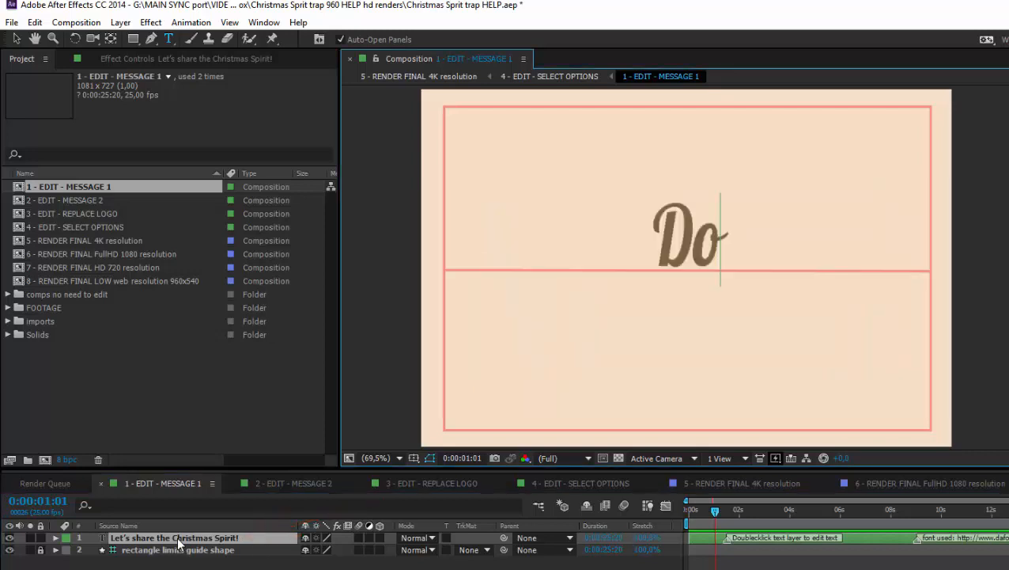
pyautogui.write('ublecklick')
pyautogui.press('Return')
pyautogui.write('to edit')
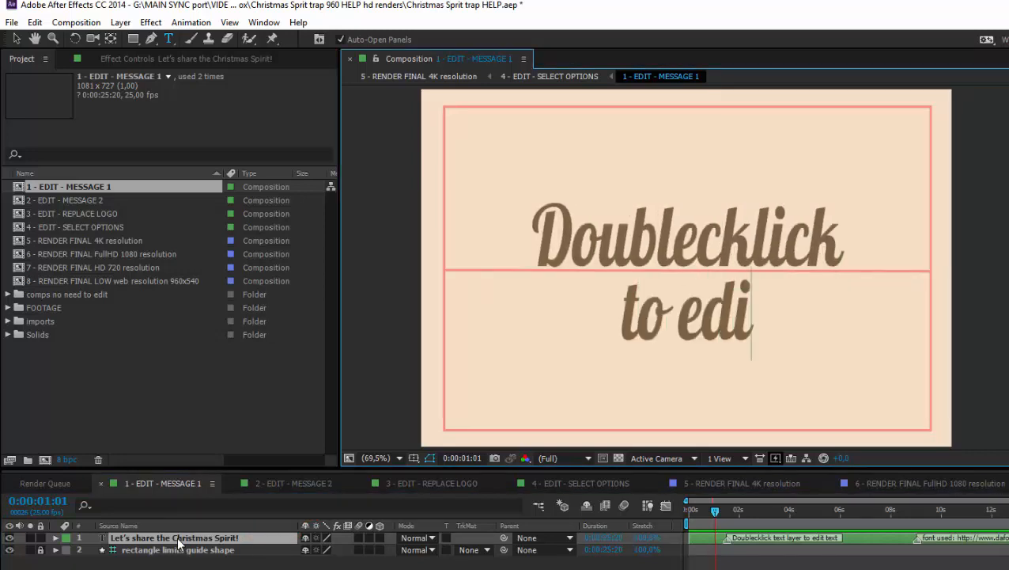
pyautogui.write(' text!')
pyautogui.press('KP_Enter')
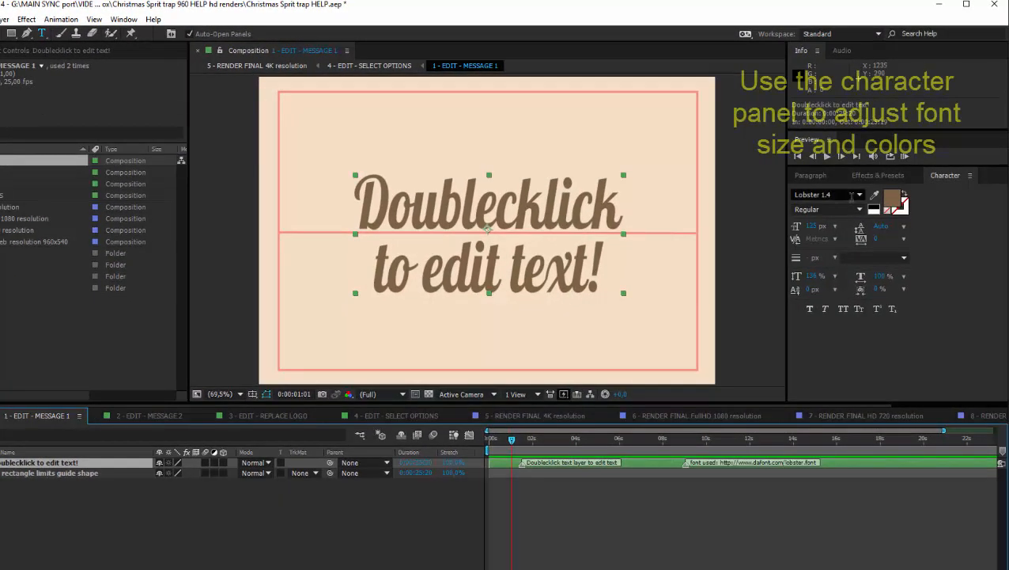
# - Change the message text's fill color to teal blue 44747E and check it in the 4 - EDIT - SELECT OPTIONS composition
pyautogui.click(899, 206)
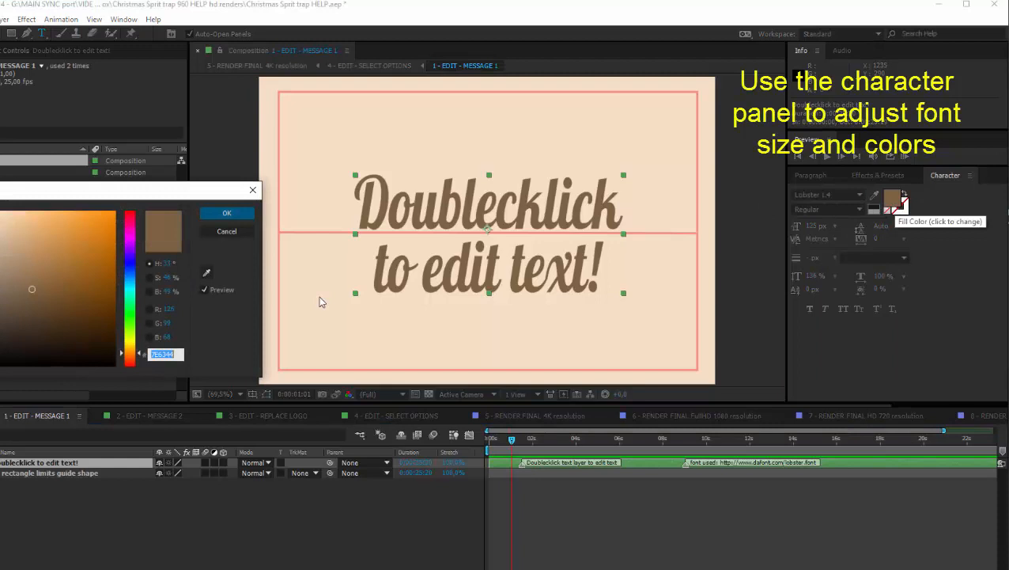
pyautogui.click(129, 285)
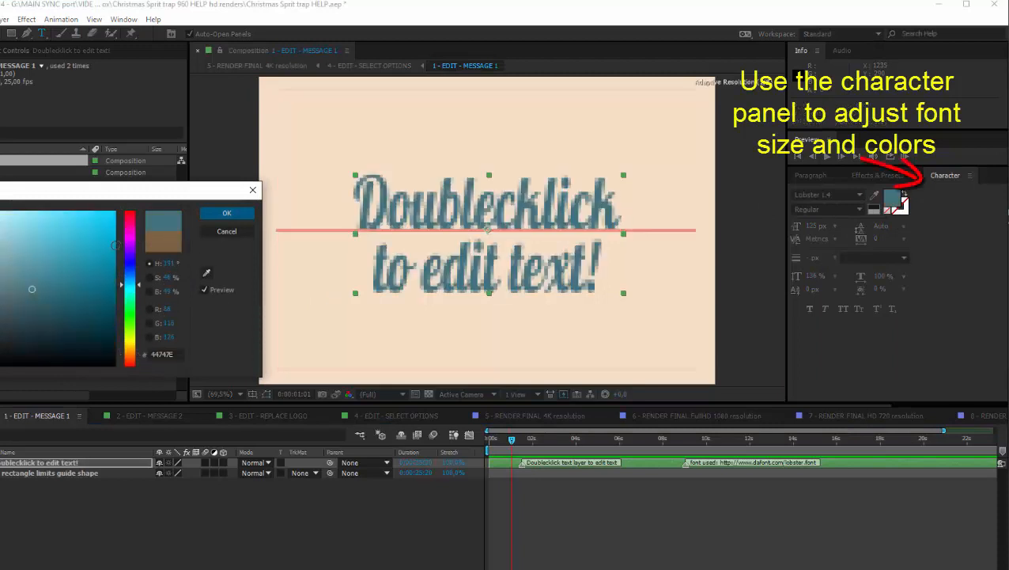
pyautogui.moveTo(199, 195); pyautogui.dragTo(252, 236)
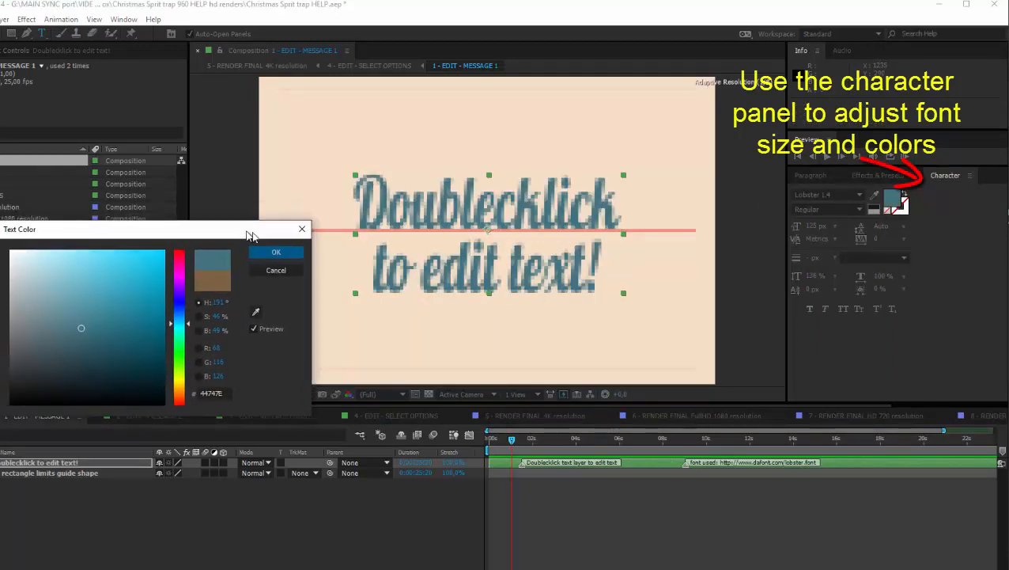
pyautogui.click(276, 252)
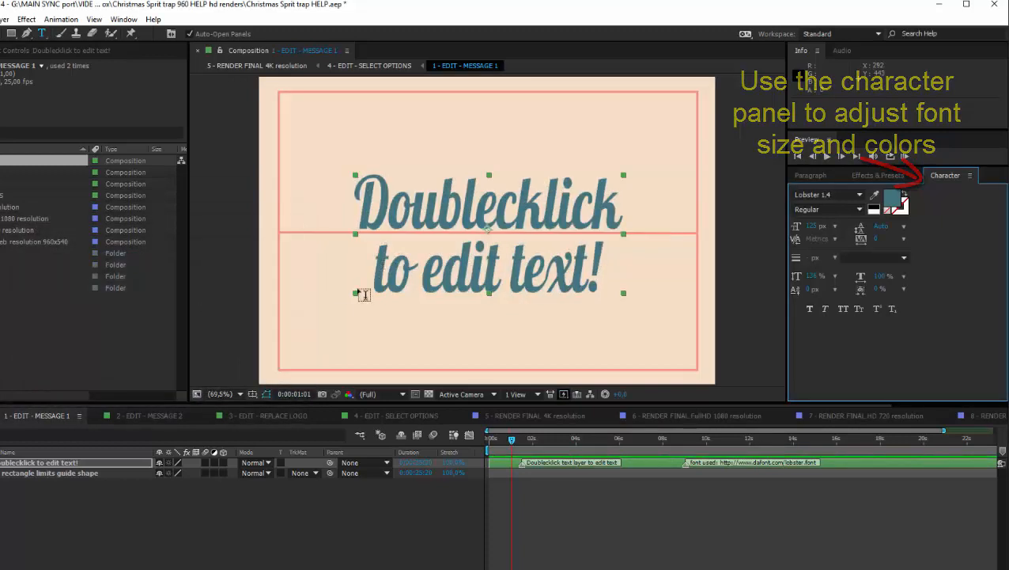
pyautogui.click(389, 413)
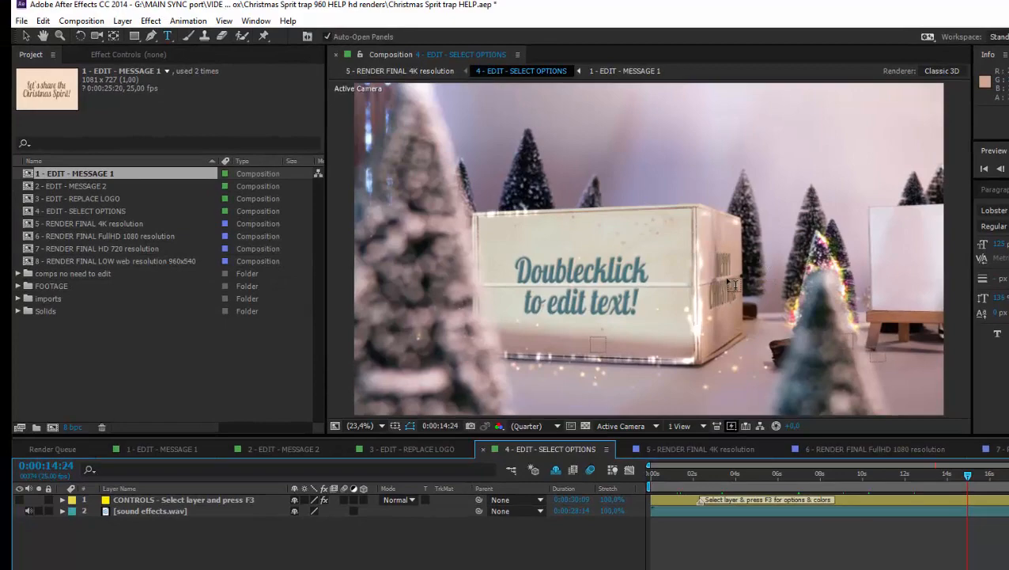
# - Open 2 - EDIT - MESSAGE 2 and replace its MERRY CHRISTMAS! text with "Happy Holidays" on two lines
pyautogui.doubleClick(95, 185)
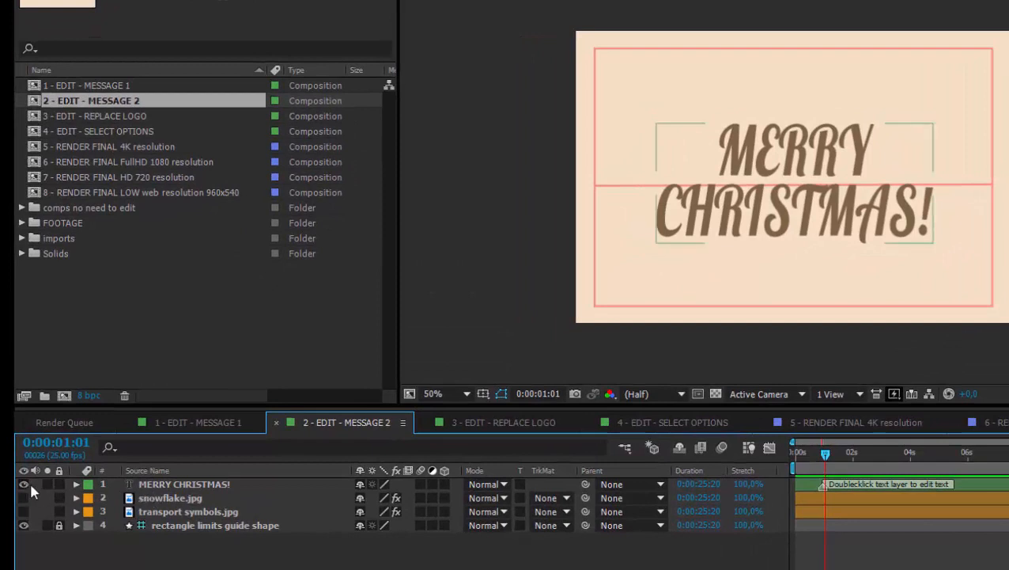
pyautogui.click(155, 485)
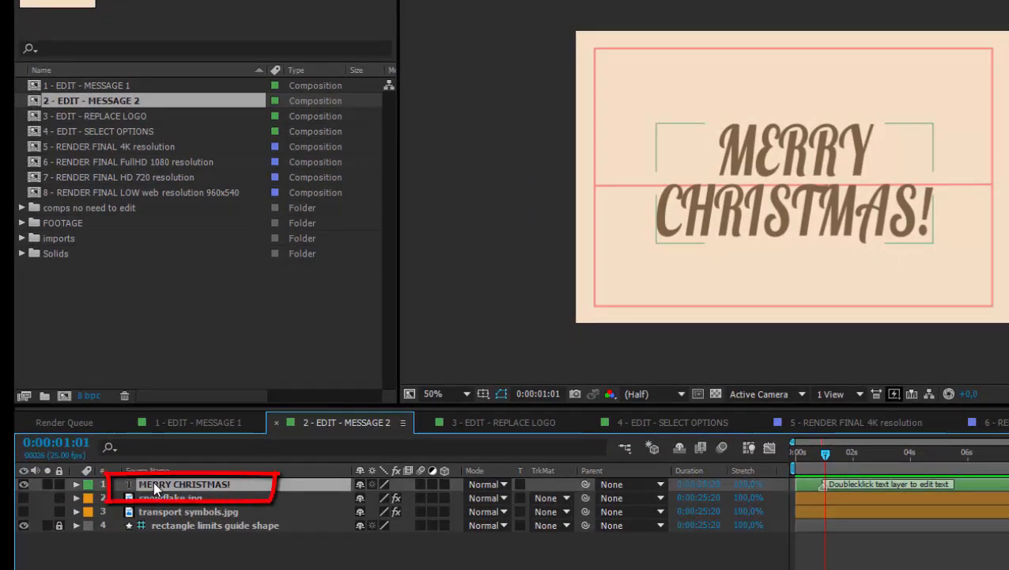
pyautogui.doubleClick(155, 485)
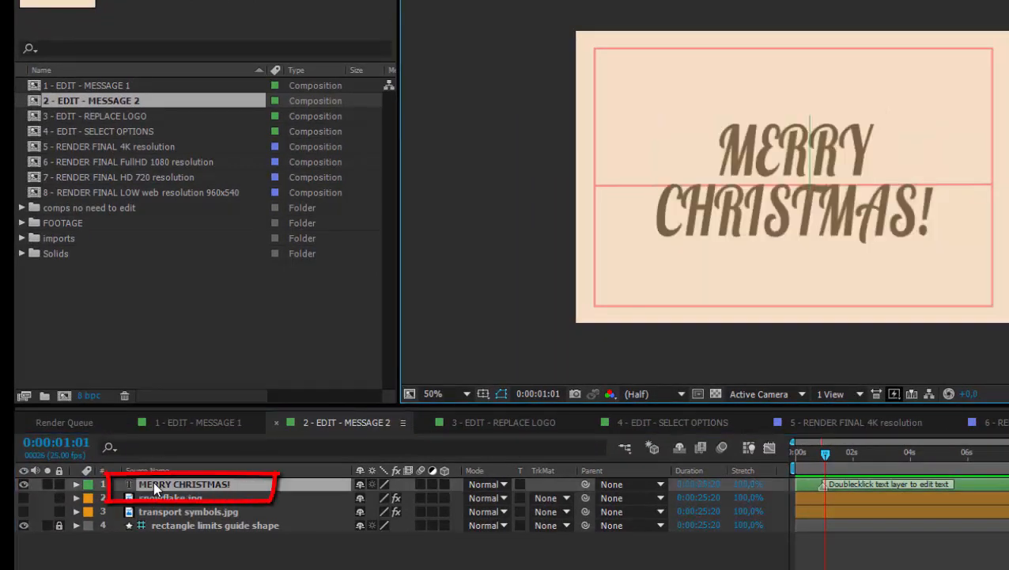
pyautogui.write('Happy')
pyautogui.press('Return')
pyautogui.write('Holidays')
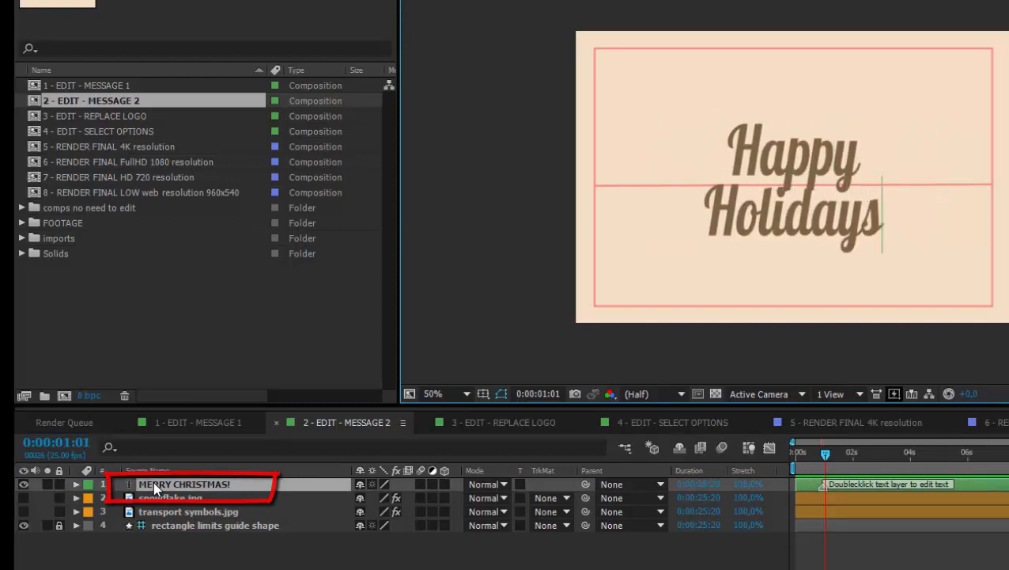
pyautogui.click(158, 484)
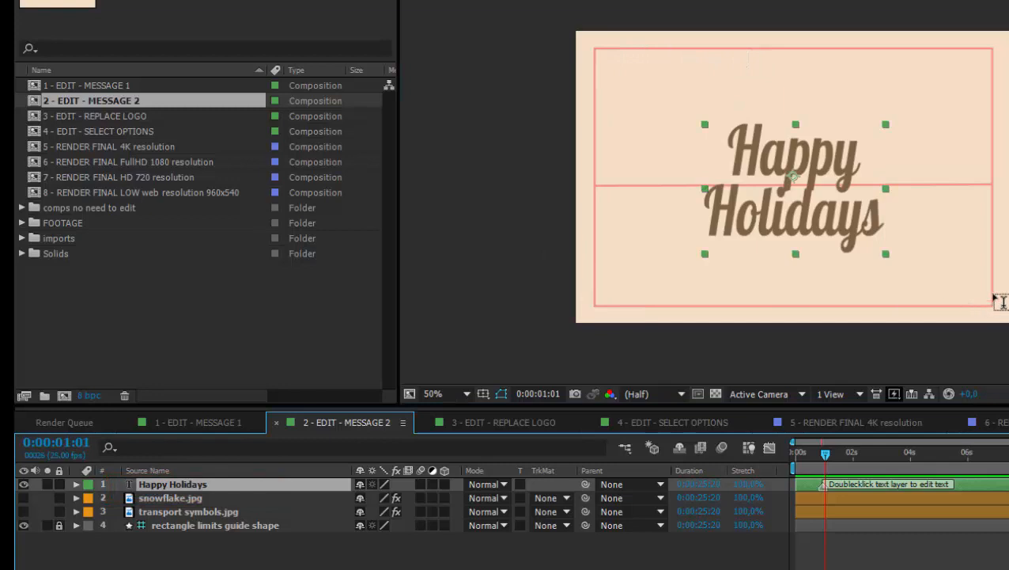
# - Hide the Happy Holidays text layer, show snowflake.jpg instead, and check the box in 4 - EDIT - SELECT OPTIONS
pyautogui.click(24, 484)
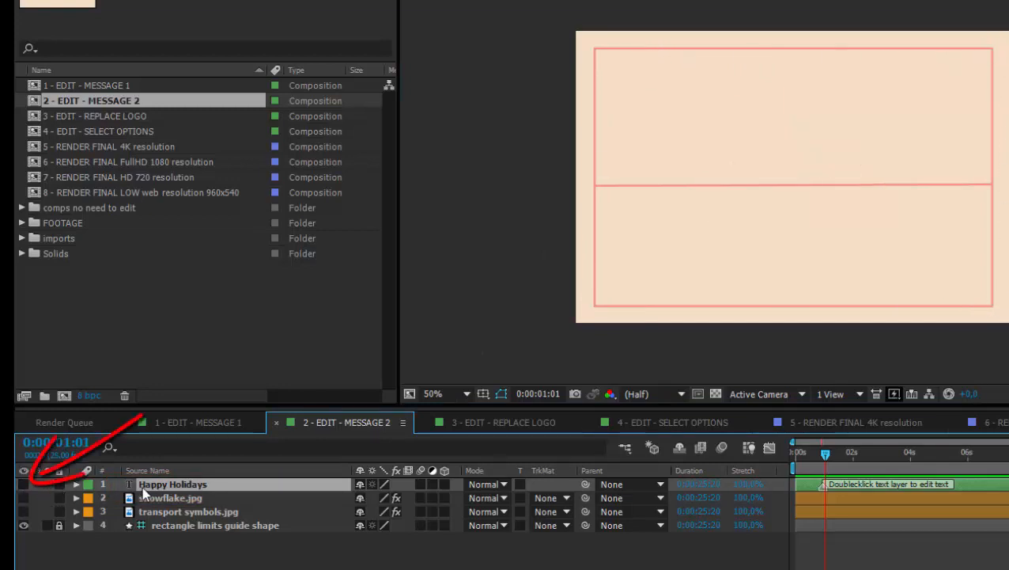
pyautogui.click(603, 423)
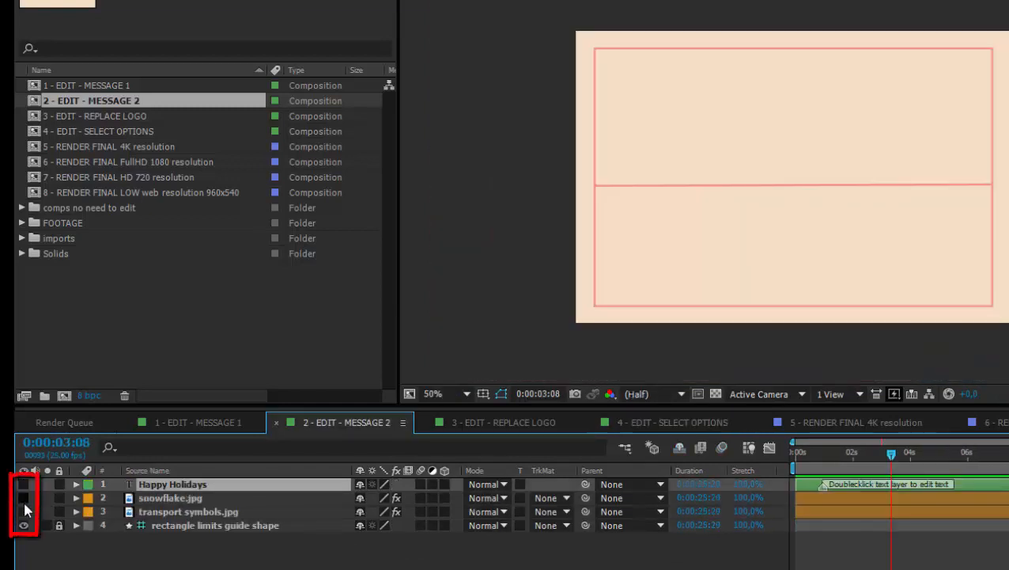
pyautogui.click(24, 497)
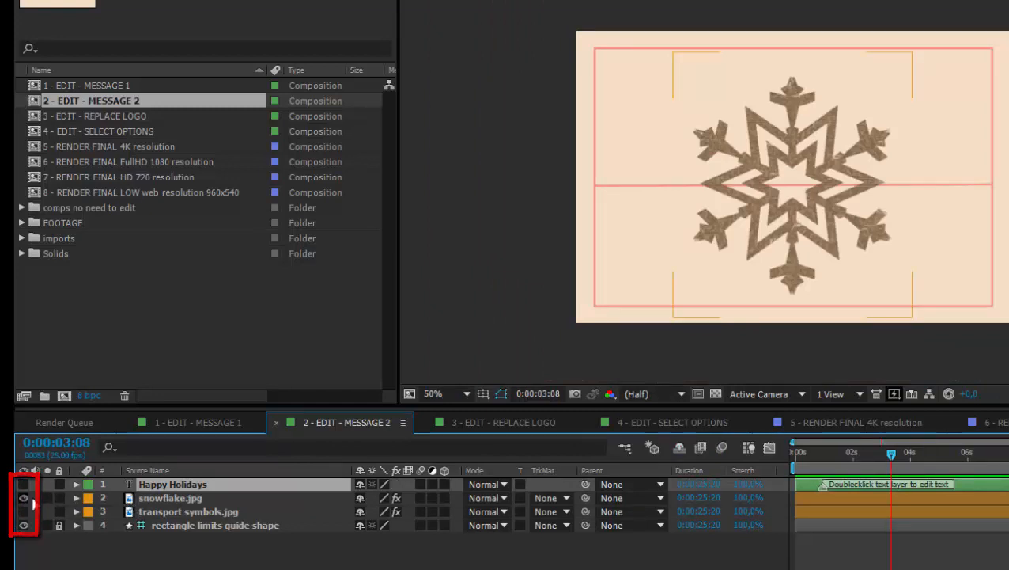
pyautogui.click(647, 428)
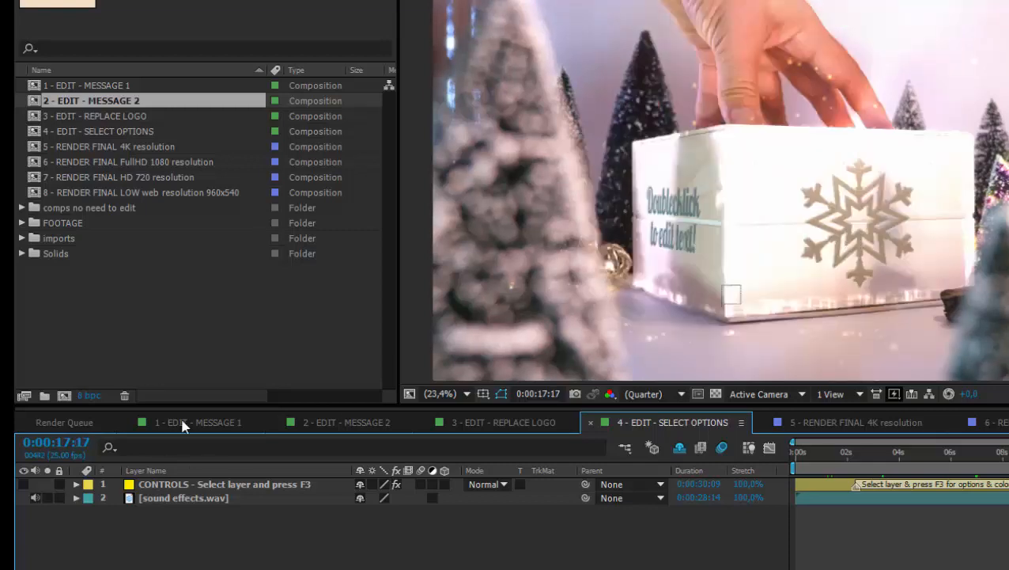
# - In 2 - EDIT - MESSAGE 2, hide snowflake.jpg, show transport symbols.jpg, and check the box in 4 - EDIT - SELECT OPTIONS
pyautogui.click(324, 423)
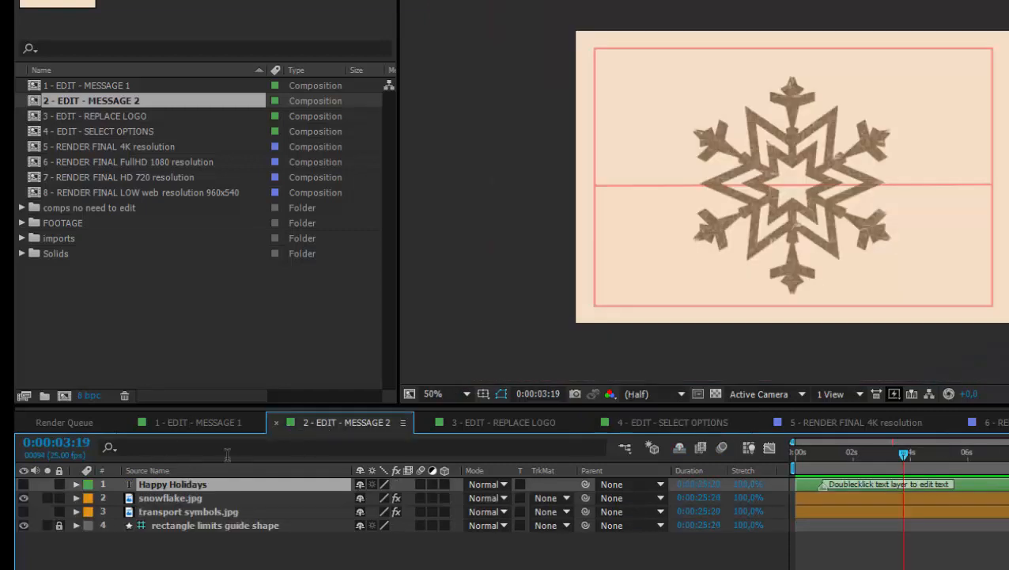
pyautogui.click(25, 498)
pyautogui.click(24, 511)
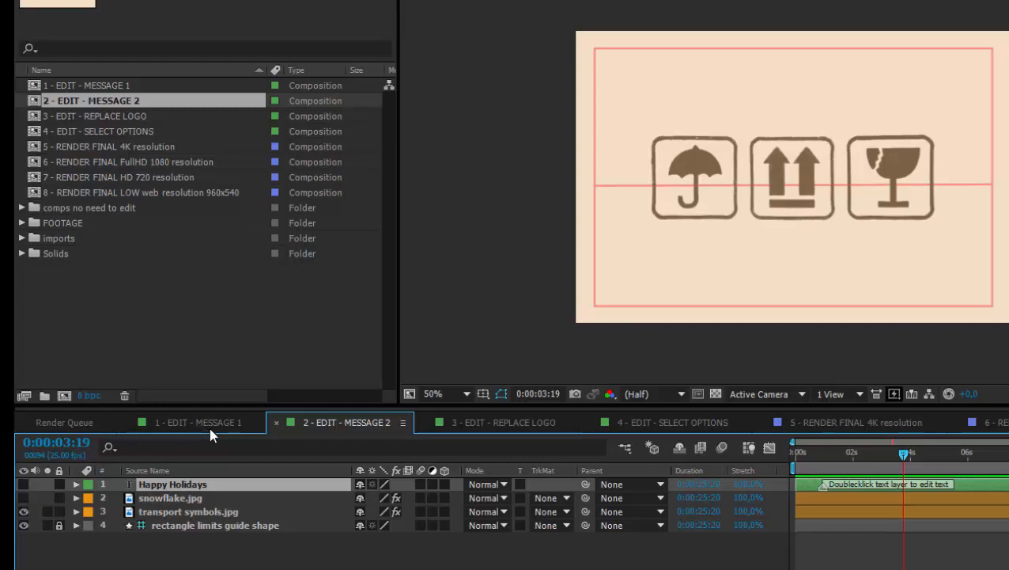
pyautogui.click(672, 422)
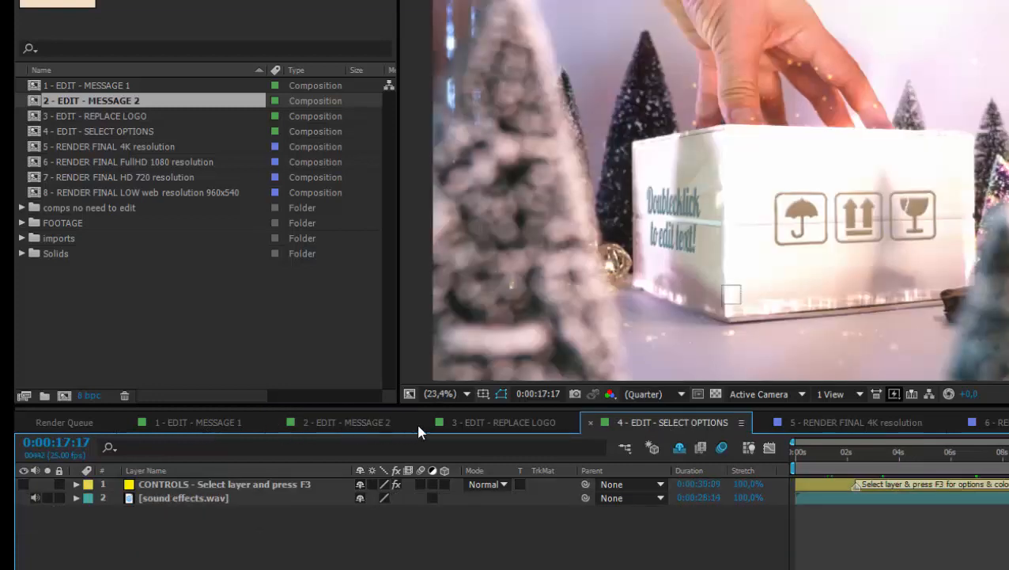
# - Change the Fill effect color of transport symbols.jpg in 2 - EDIT - MESSAGE 2 to teal blue, then view 4 - EDIT - SELECT OPTIONS
pyautogui.click(348, 423)
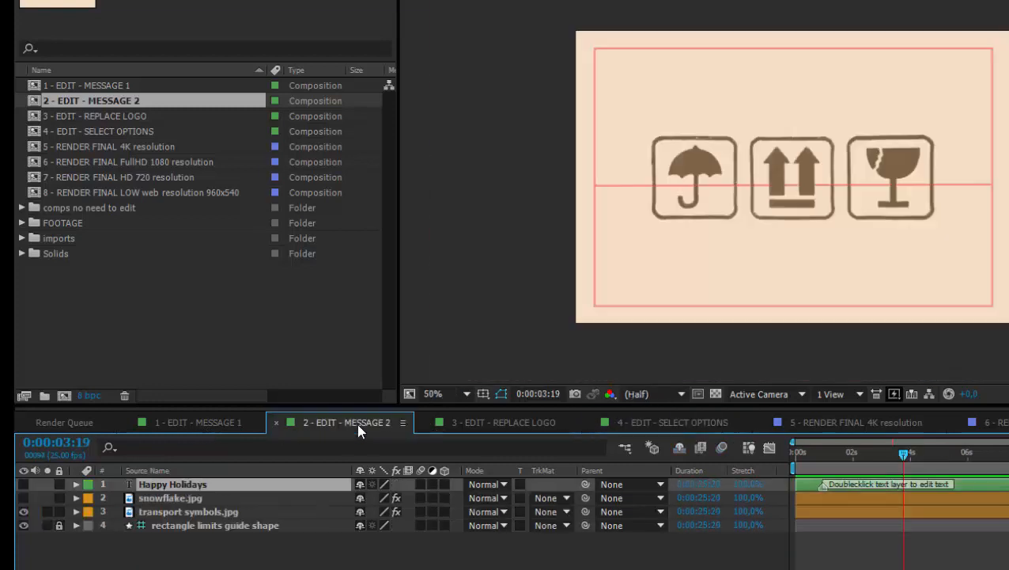
pyautogui.click(162, 512)
pyautogui.press('F3')
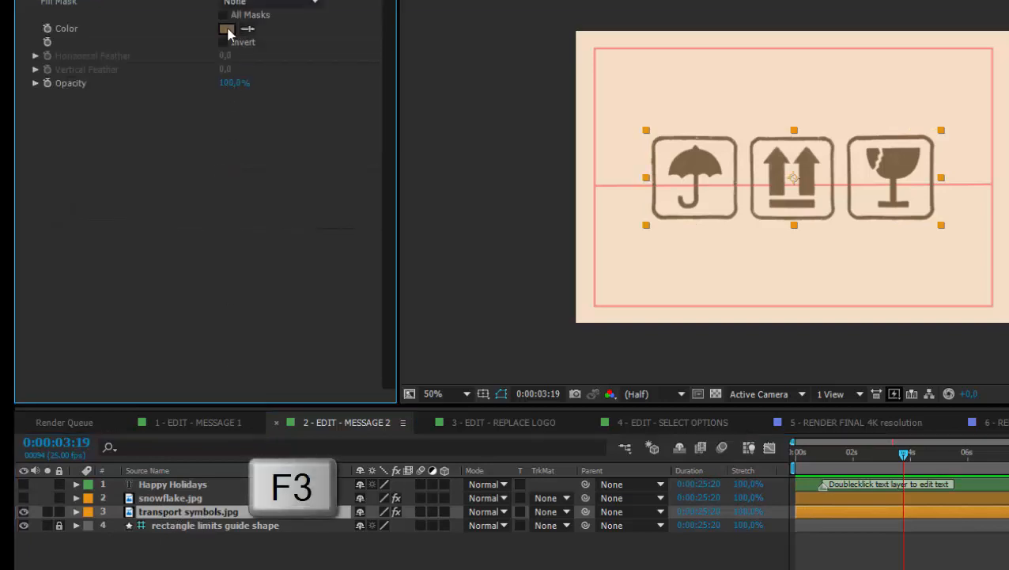
pyautogui.click(227, 29)
pyautogui.moveTo(391, 296)
pyautogui.mouseDown()
pyautogui.moveTo(379, 286)
pyautogui.moveTo(386, 299)
pyautogui.mouseUp()
pyautogui.click(515, 208)
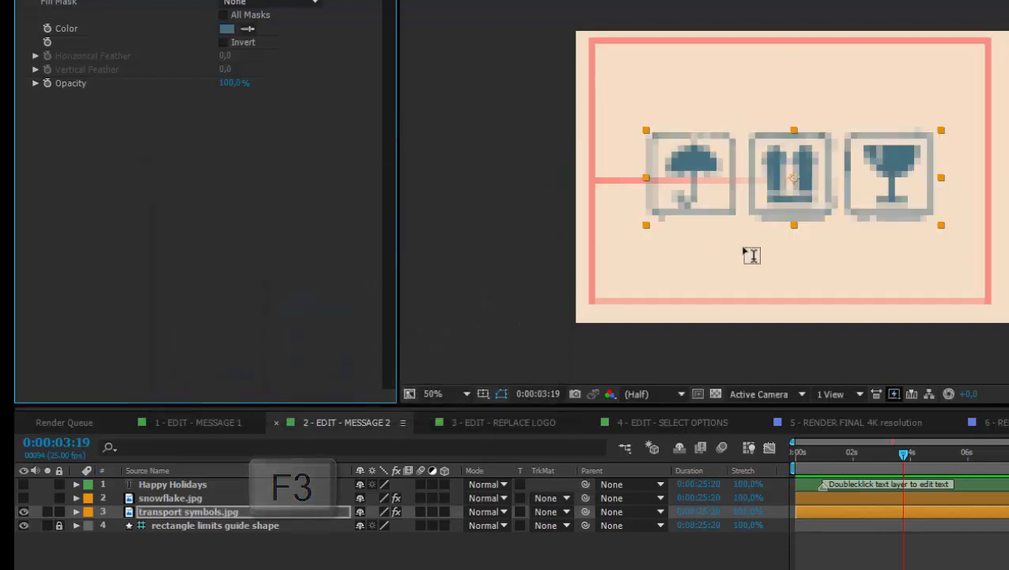
pyautogui.click(653, 421)
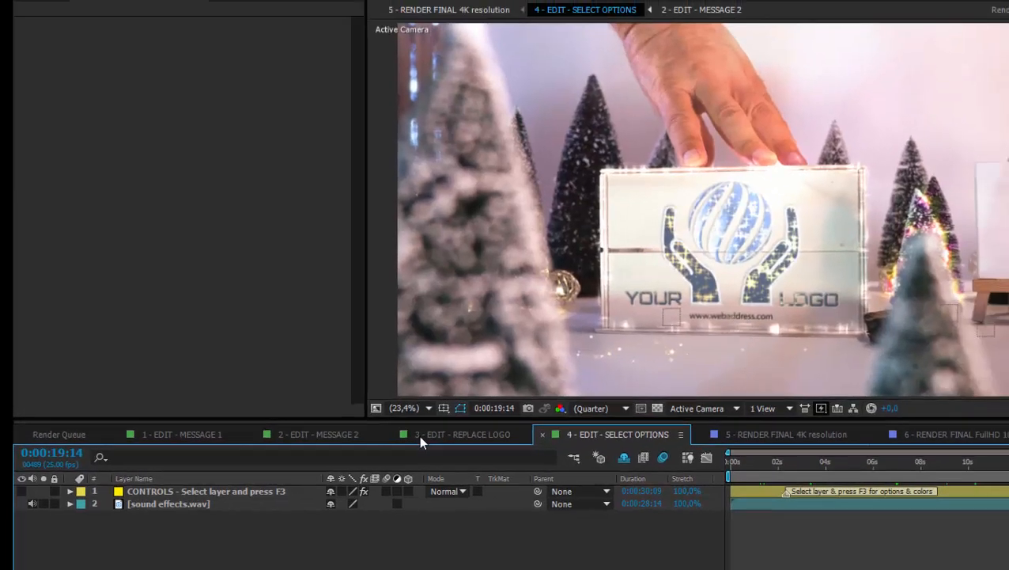
# - Open the 3 - EDIT - REPLACE LOGO composition and hide its placeholder logo layer, REPLACE THIS LOGO WITH YOURS.psd
pyautogui.click(451, 421)
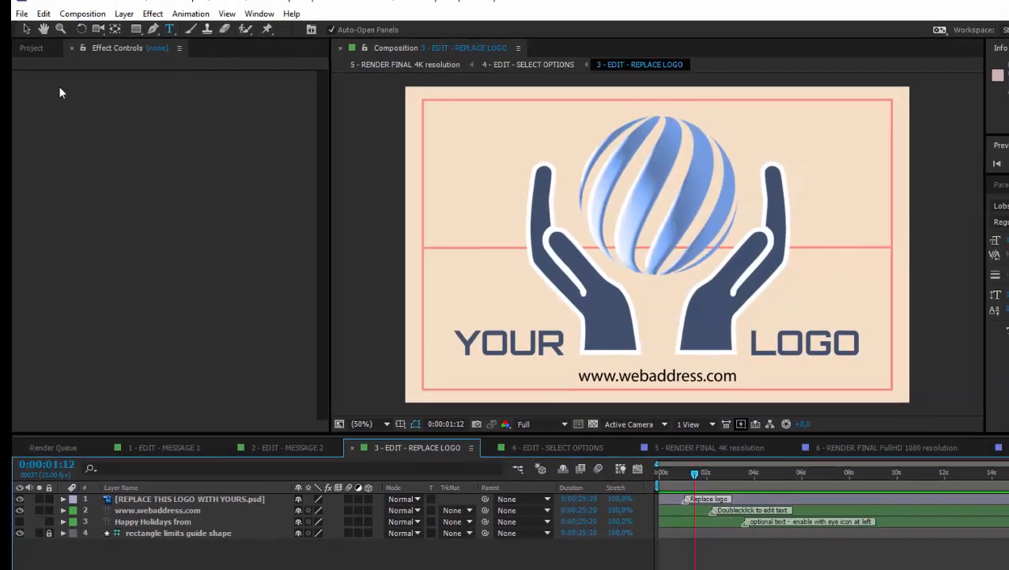
pyautogui.click(32, 47)
pyautogui.click(57, 193)
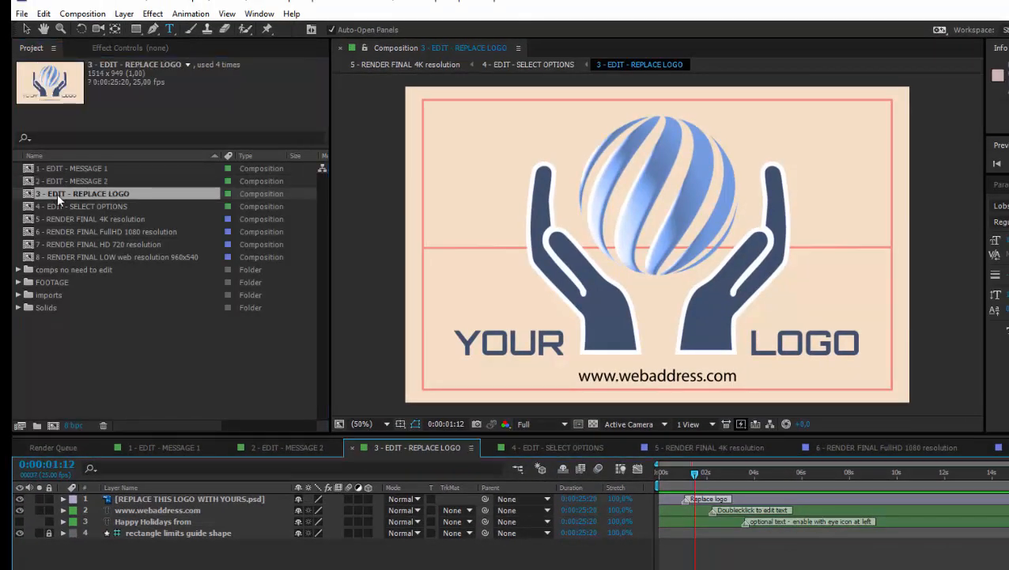
pyautogui.click(138, 497)
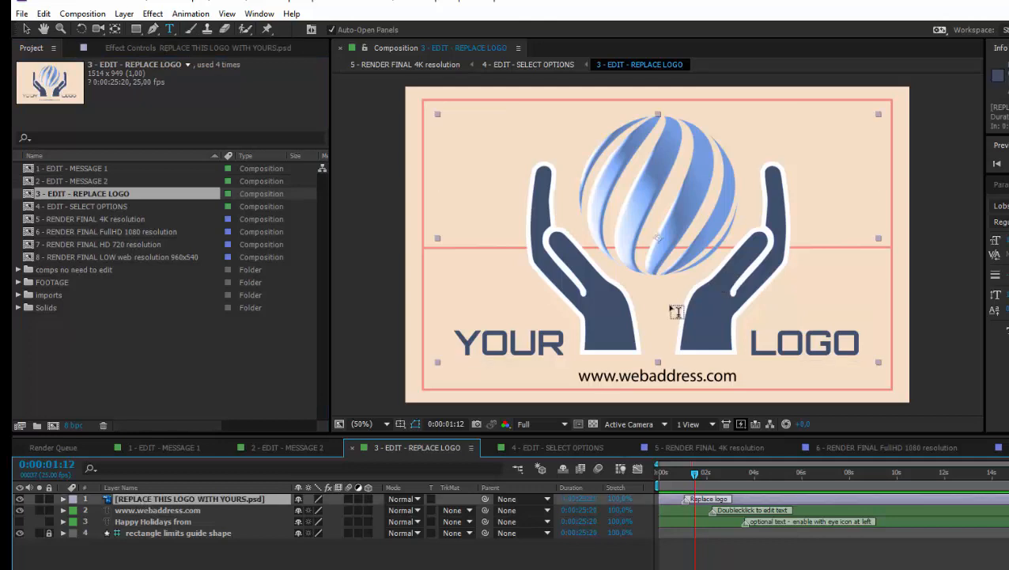
pyautogui.click(21, 498)
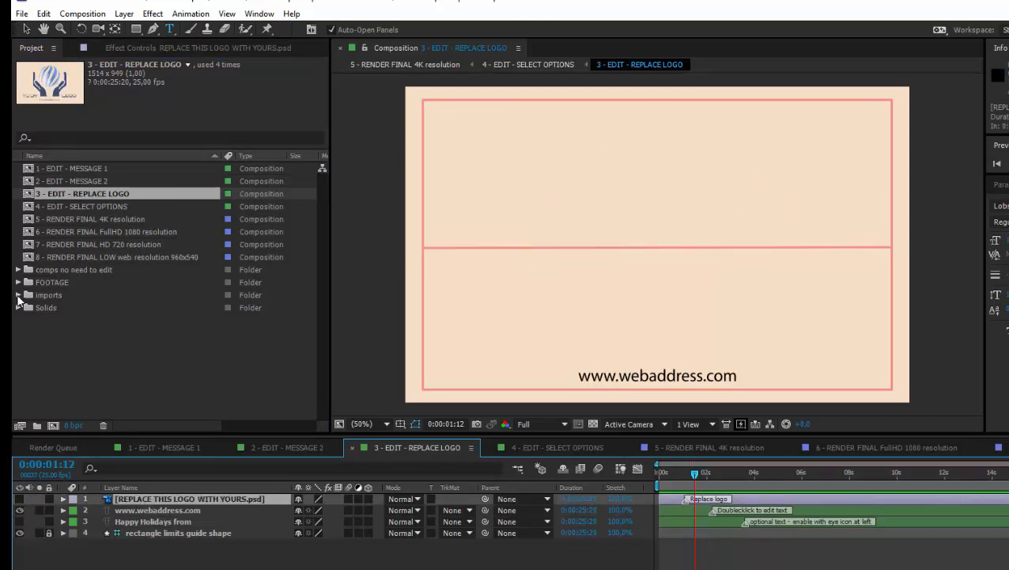
# - Add Eagle.psd from the imports folder to the logo composition and scale it to 29%
pyautogui.moveTo(62, 325); pyautogui.dragTo(674, 260)
pyautogui.press('s')
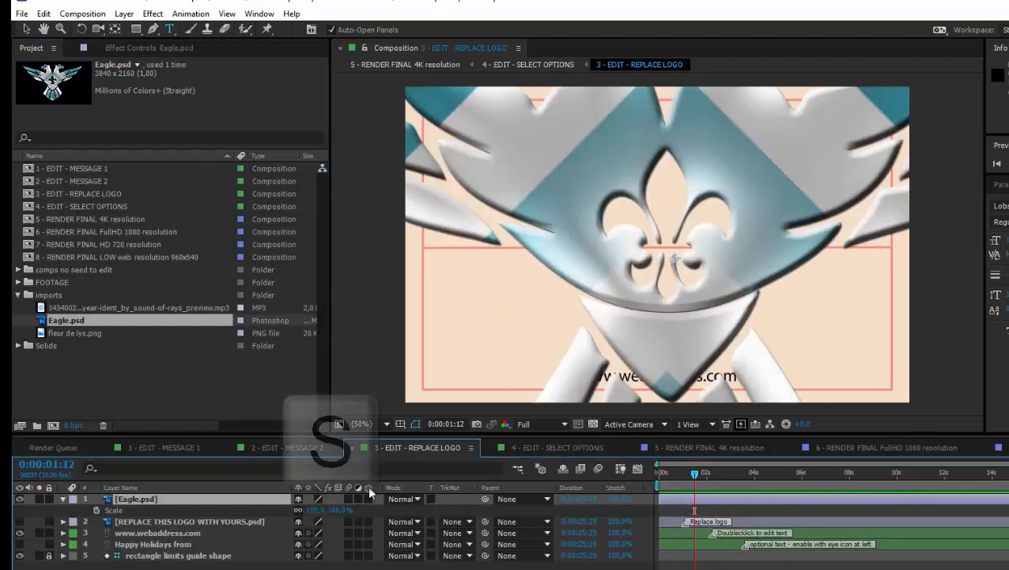
pyautogui.moveTo(338, 510); pyautogui.dragTo(294, 510)
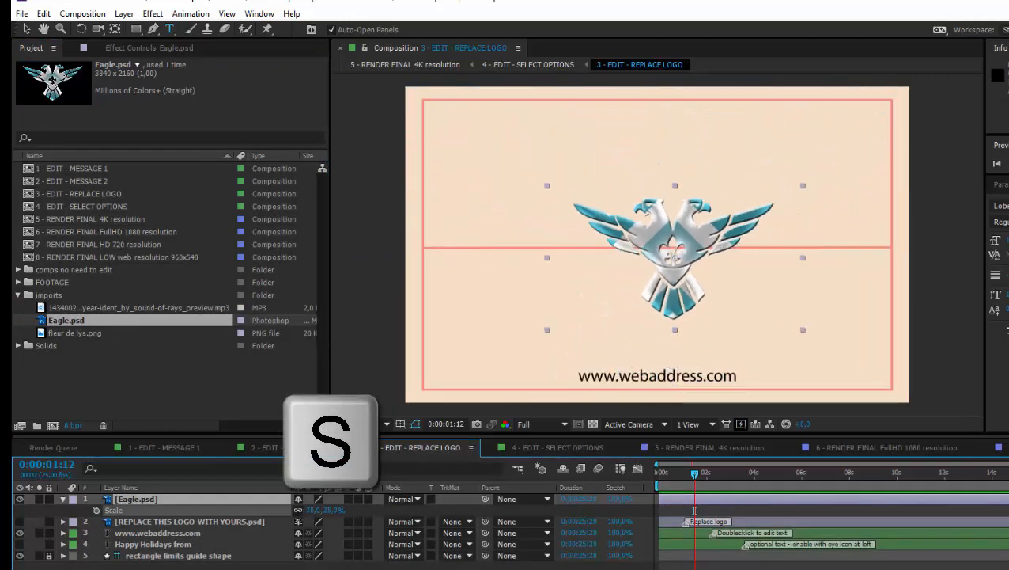
# - Position the eagle logo centrally above the web address, check it in 4 - EDIT - SELECT OPTIONS, and return to the logo composition
pyautogui.click(26, 29)
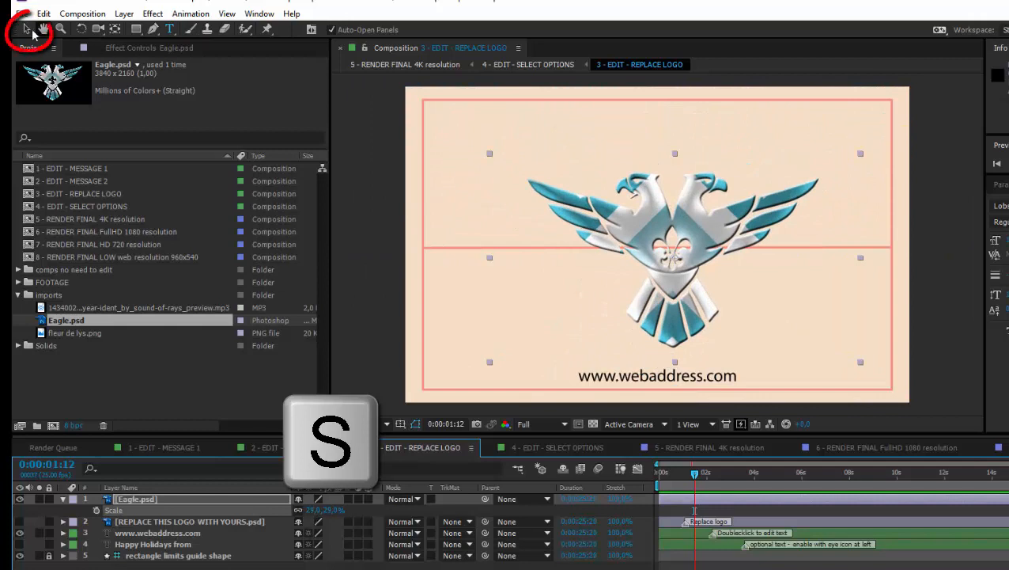
pyautogui.moveTo(725, 188); pyautogui.dragTo(682, 107)
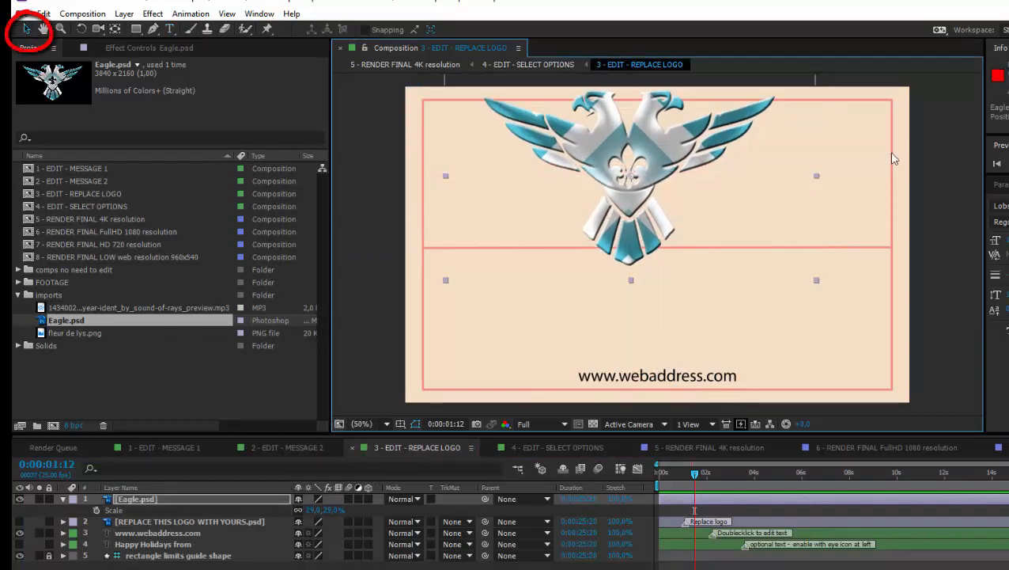
pyautogui.moveTo(620, 160); pyautogui.dragTo(651, 219)
pyautogui.click(221, 505)
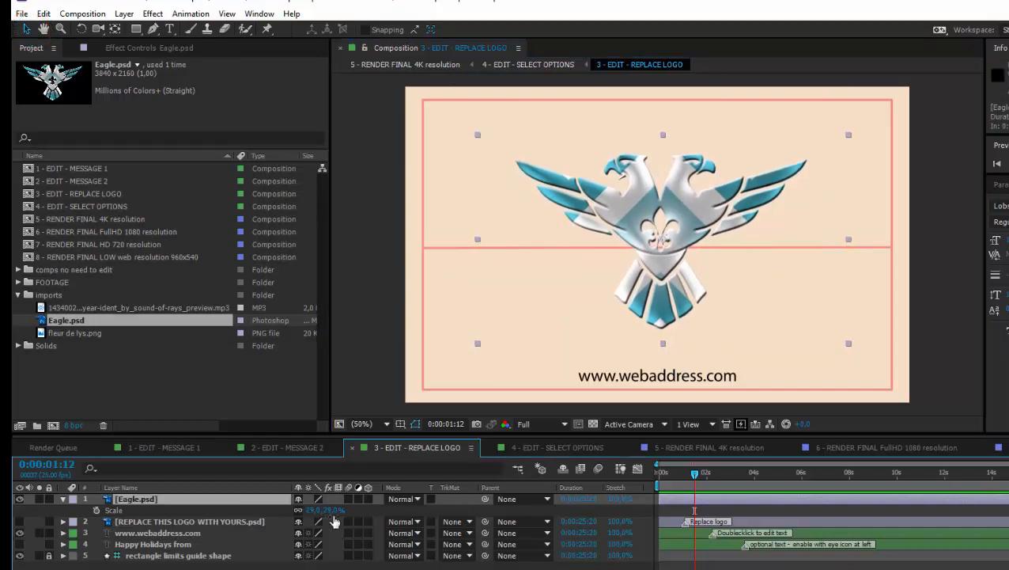
pyautogui.click(560, 448)
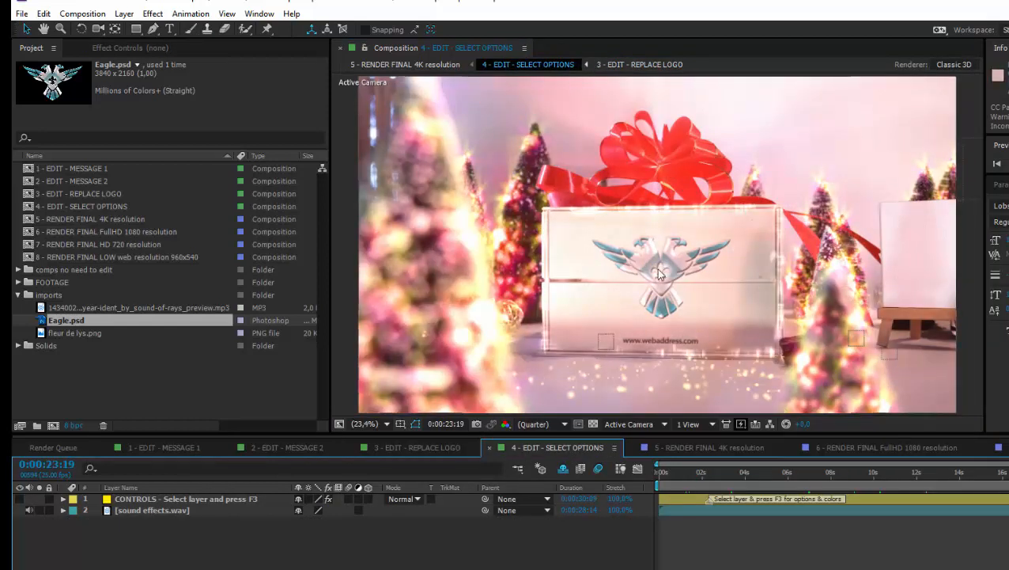
pyautogui.click(411, 448)
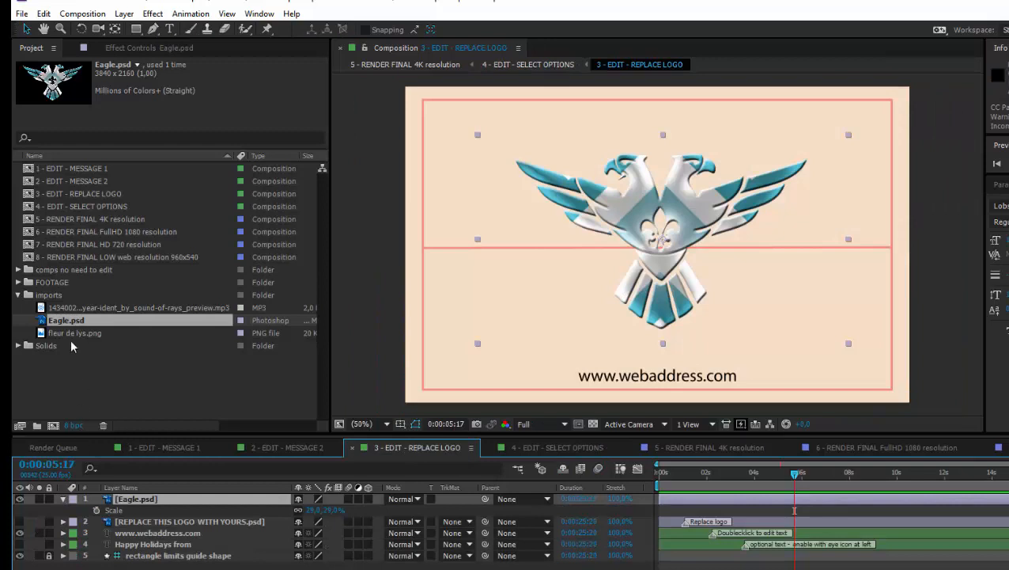
# - Hide the Eagle.psd layer, add fleur de lys.png from the imports folder to the logo composition and scale it to 140%
pyautogui.click(20, 498)
pyautogui.moveTo(59, 332); pyautogui.dragTo(150, 496)
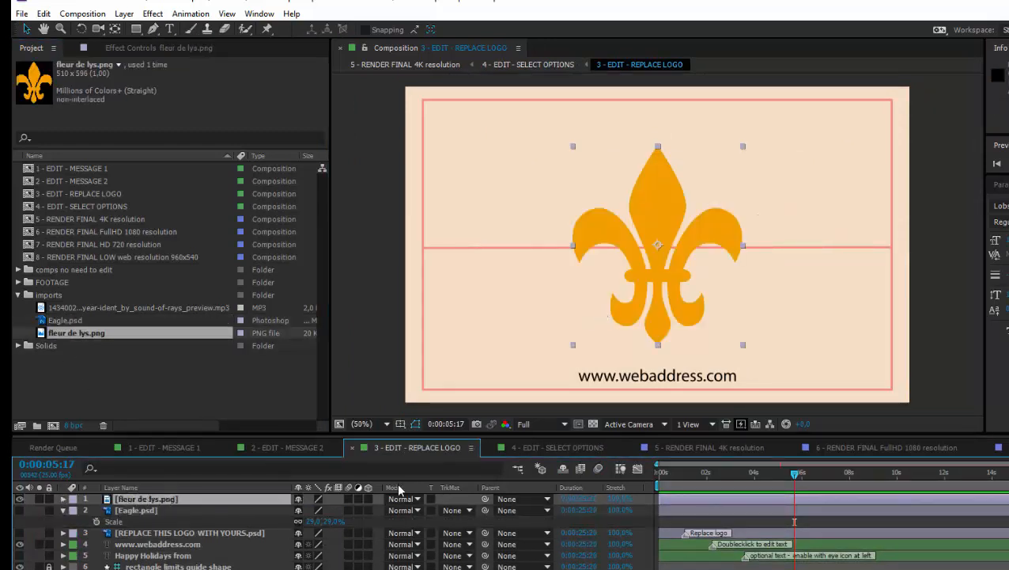
pyautogui.press('s')
pyautogui.moveTo(325, 511); pyautogui.dragTo(357, 508)
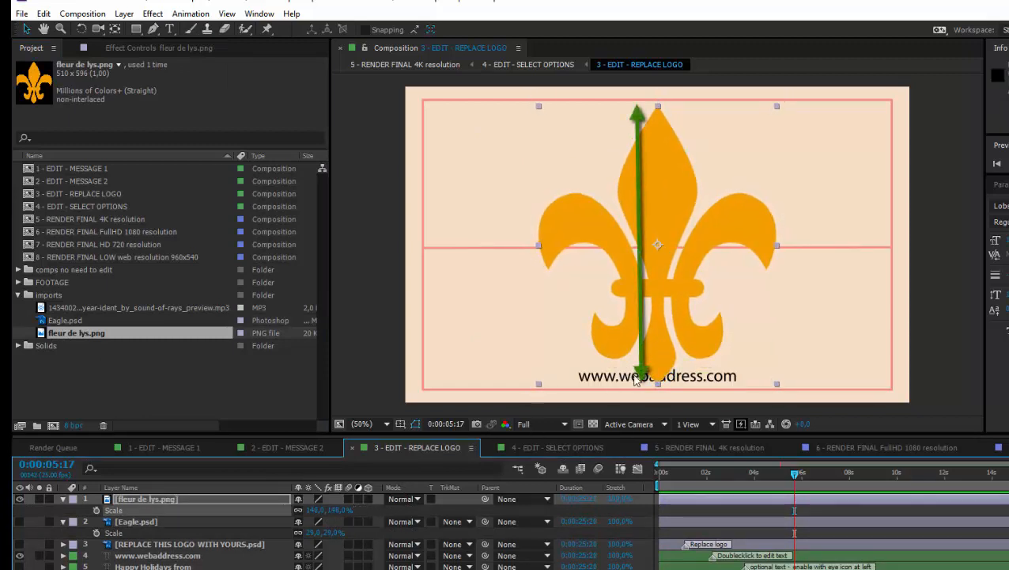
pyautogui.click(122, 556)
pyautogui.click(19, 556)
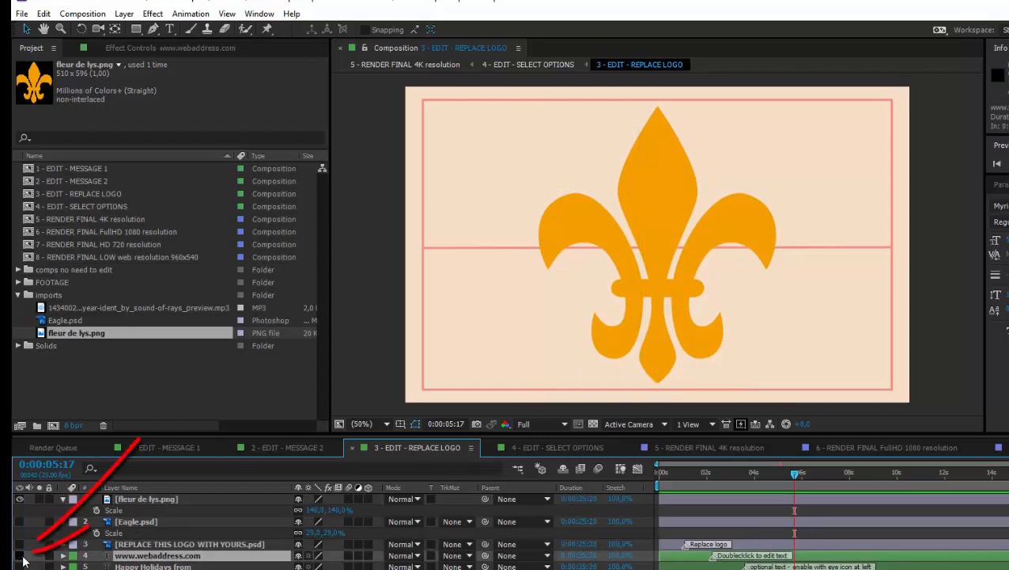
pyautogui.click(20, 556)
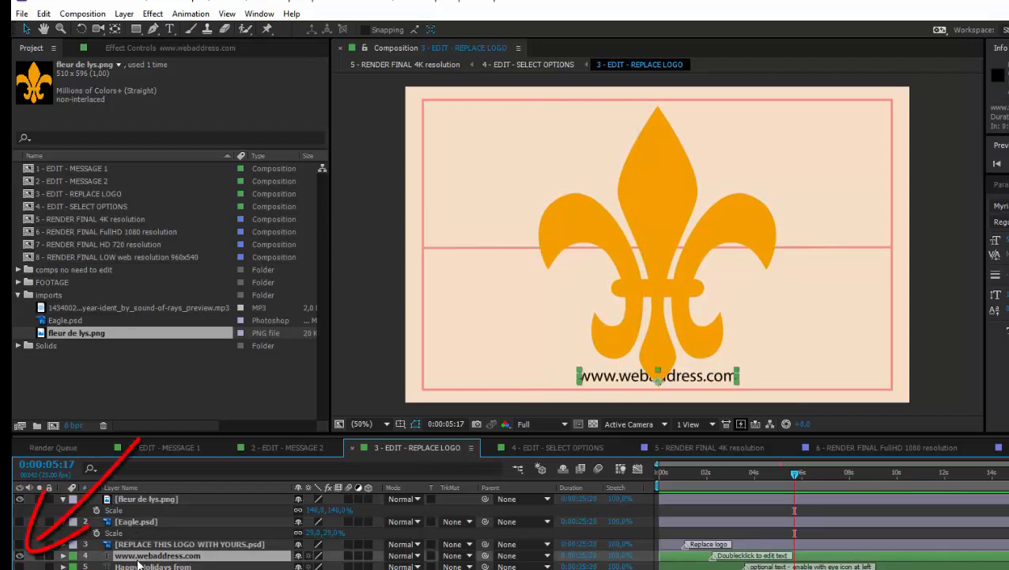
pyautogui.click(19, 555)
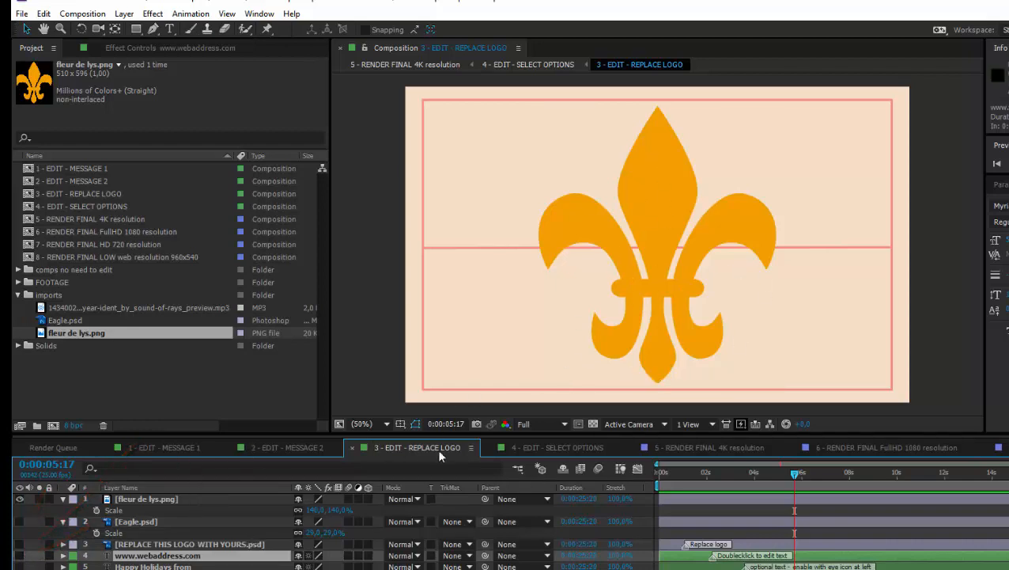
pyautogui.click(564, 447)
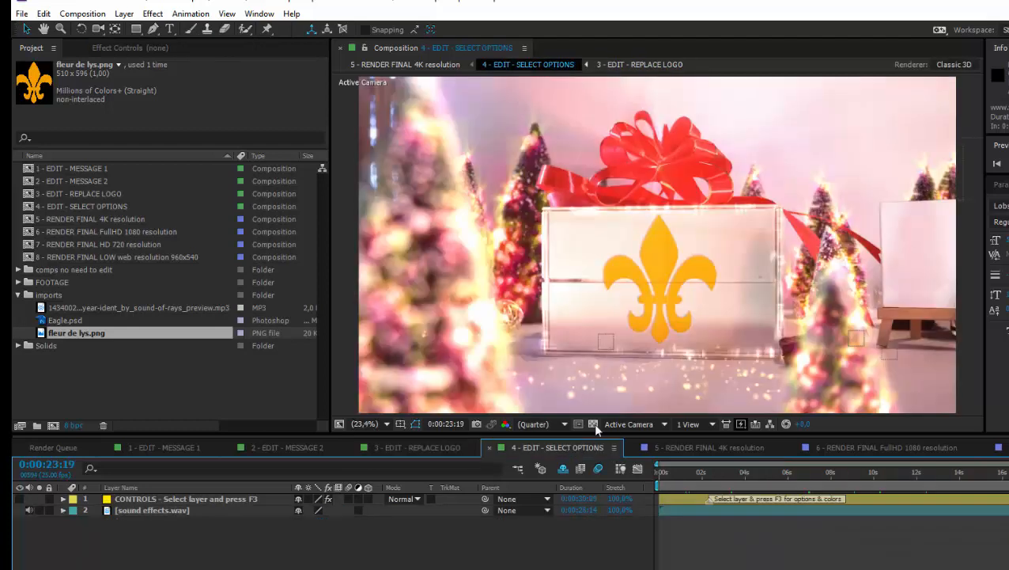
# - Show the effect controls of the CONTROLS layer in 4 - EDIT - SELECT OPTIONS and go to 0:00:13:03, where the inkman appears
pyautogui.click(57, 217)
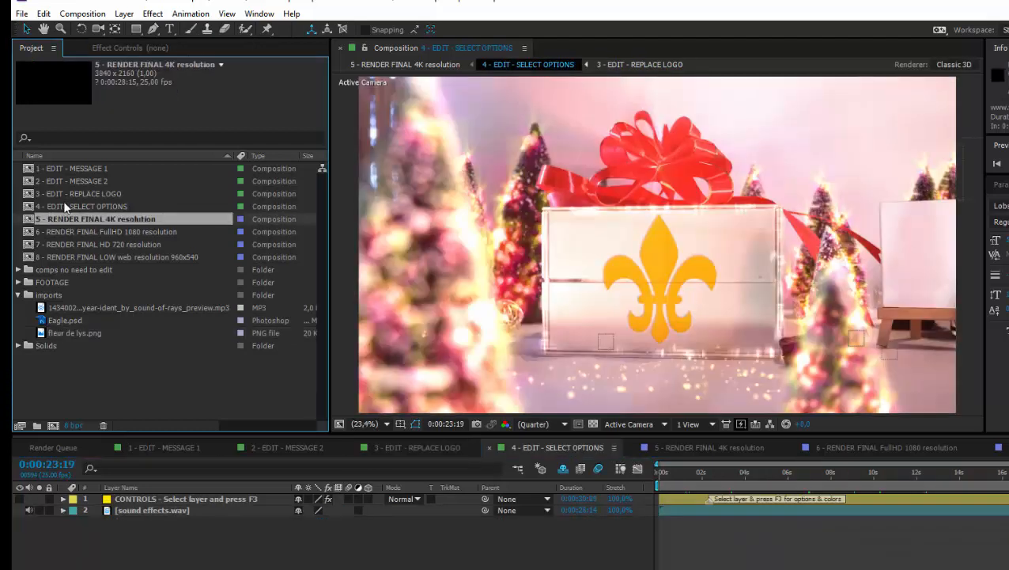
pyautogui.click(62, 204)
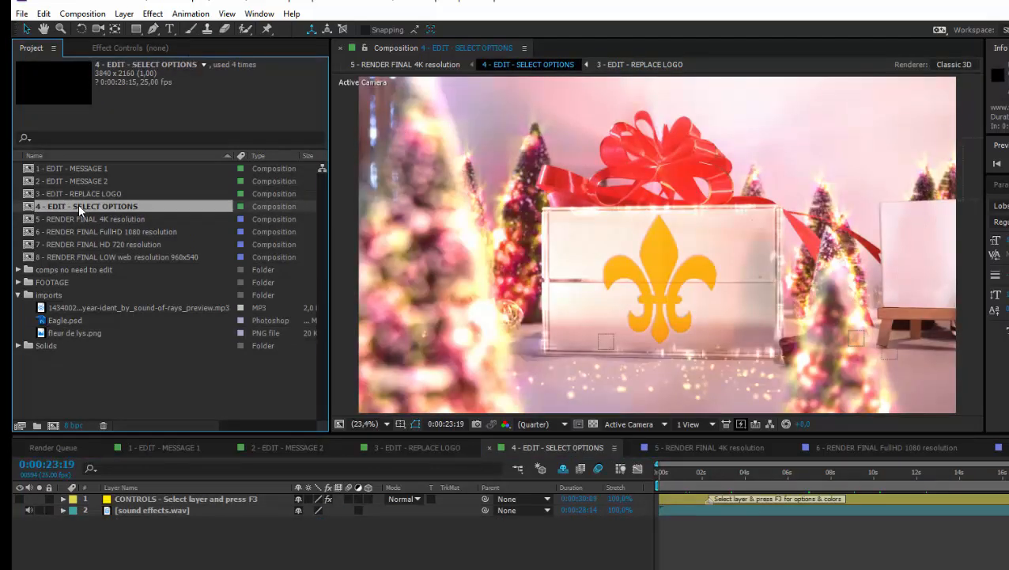
pyautogui.doubleClick(78, 204)
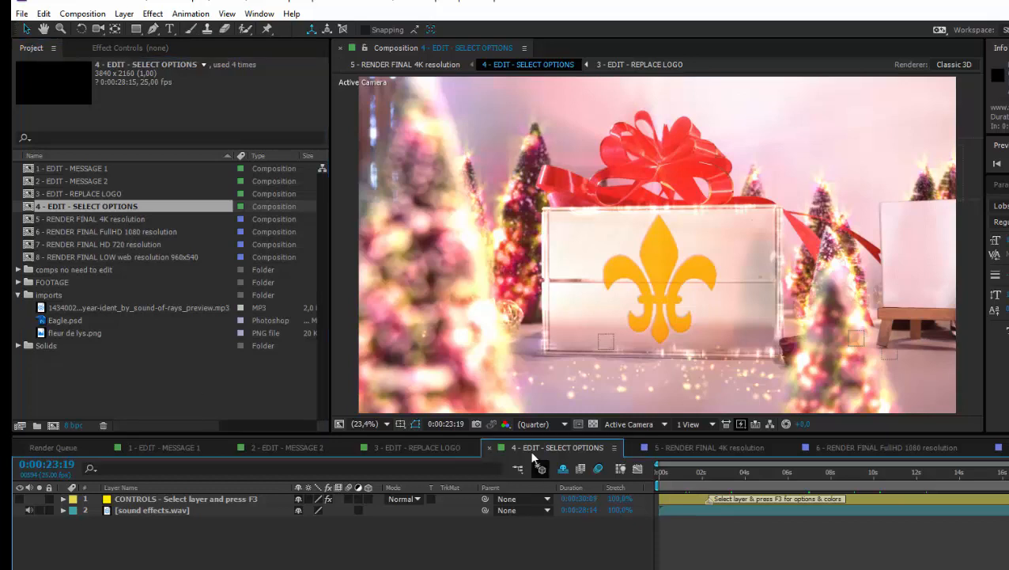
pyautogui.click(150, 502)
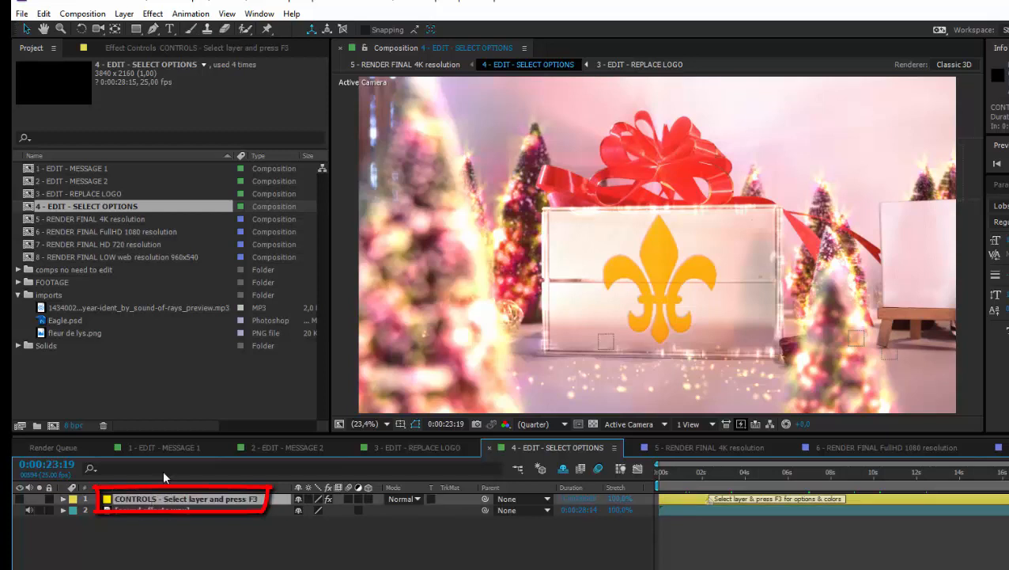
pyautogui.click(135, 46)
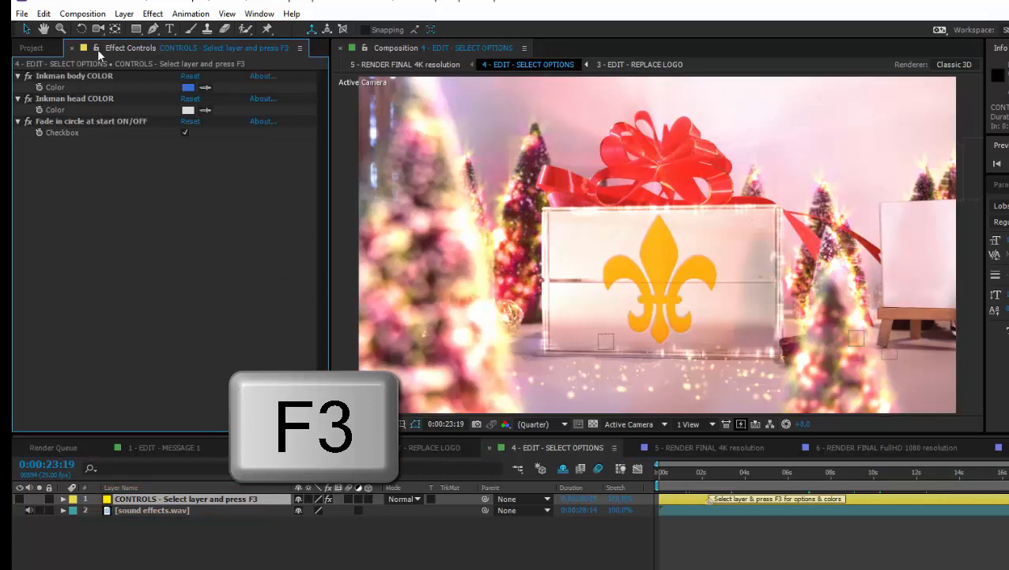
pyautogui.click(750, 472)
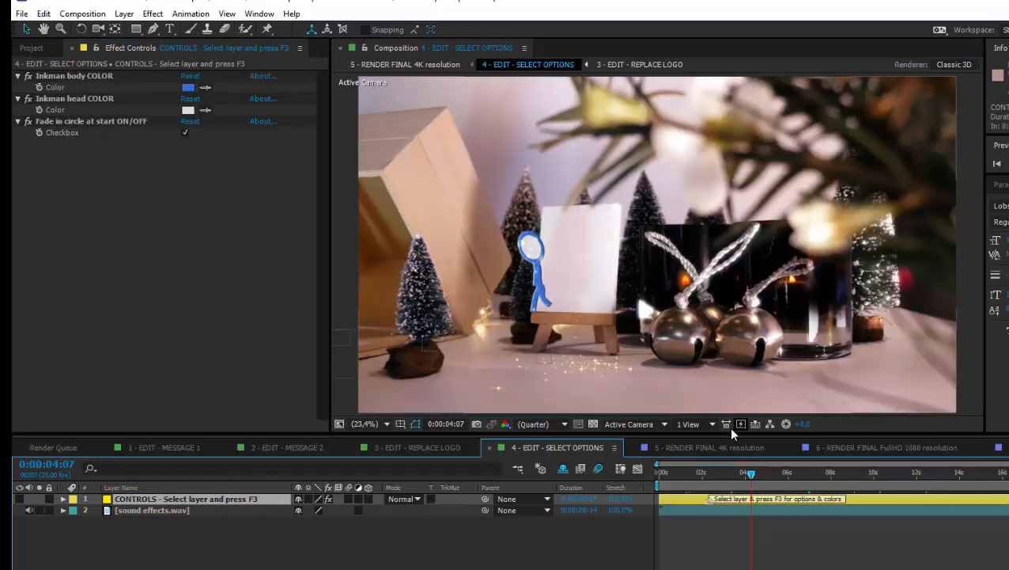
pyautogui.click(846, 472)
pyautogui.click(941, 473)
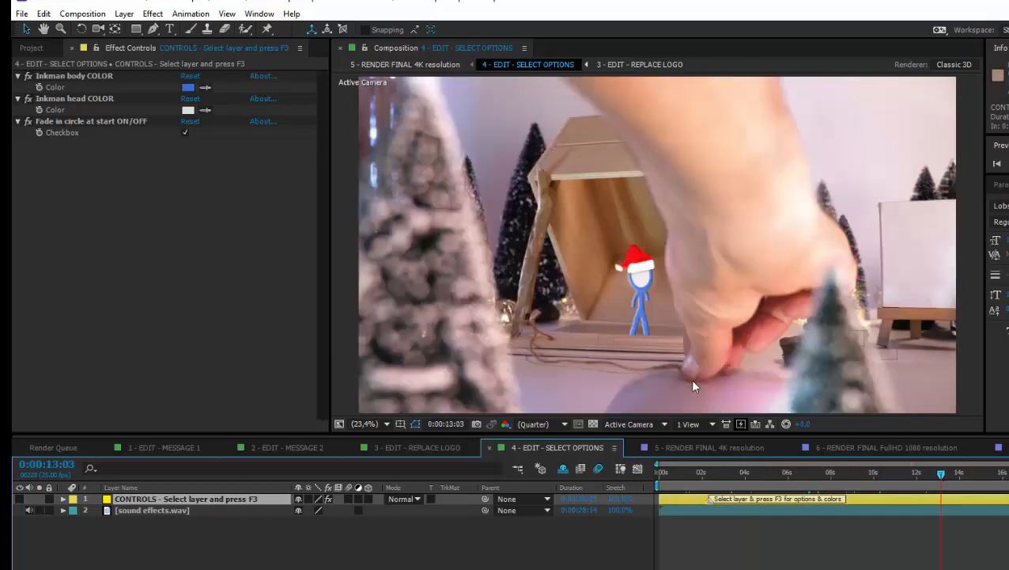
# - Change the Inkman body COLOR effect to red FF0036
pyautogui.click(187, 87)
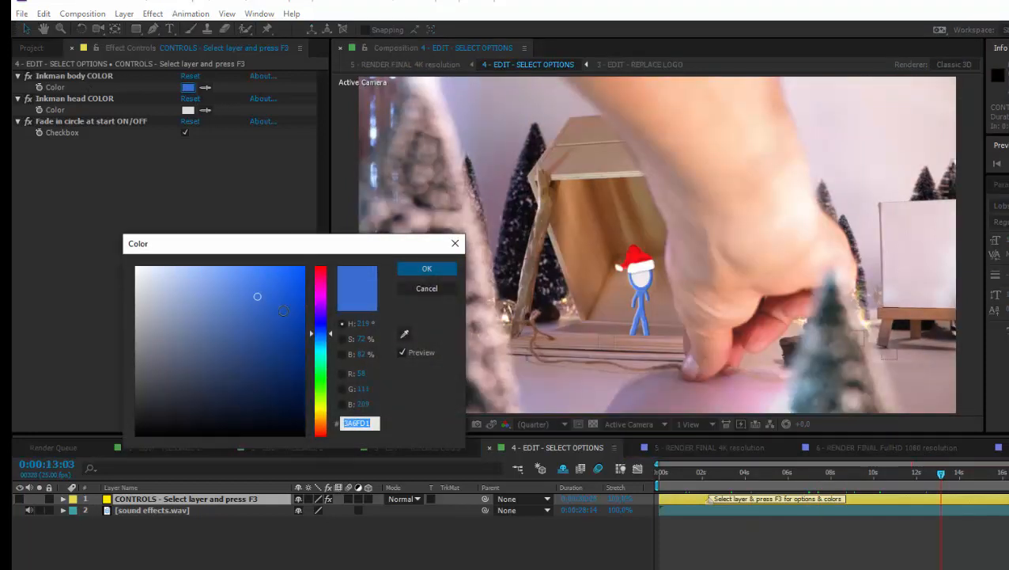
pyautogui.moveTo(317, 286); pyautogui.dragTo(316, 270)
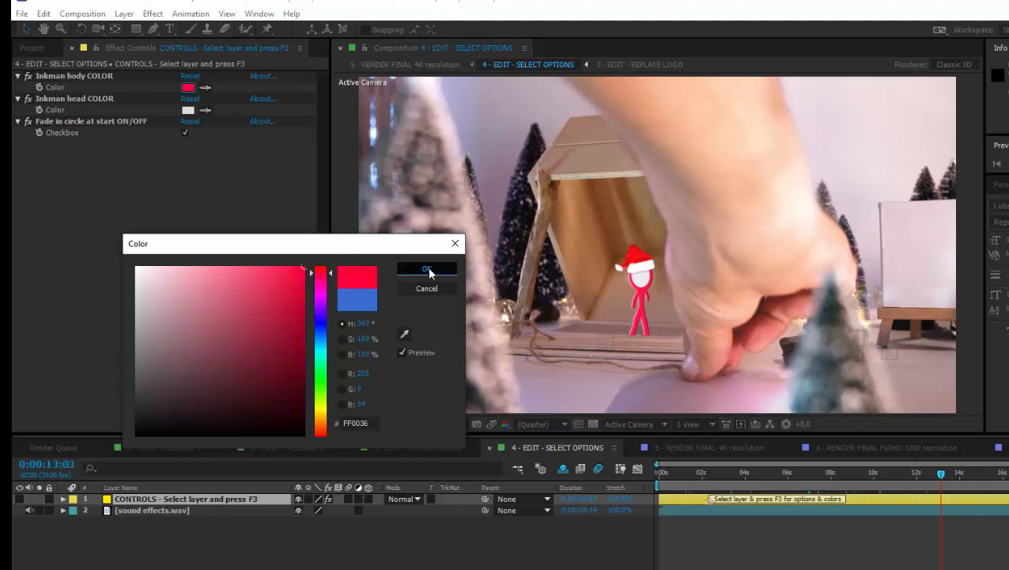
pyautogui.click(426, 272)
# - Set the Inkman body COLOR effect to light gray EAEAEA
pyautogui.click(187, 87)
pyautogui.moveTo(157, 295); pyautogui.dragTo(91, 226)
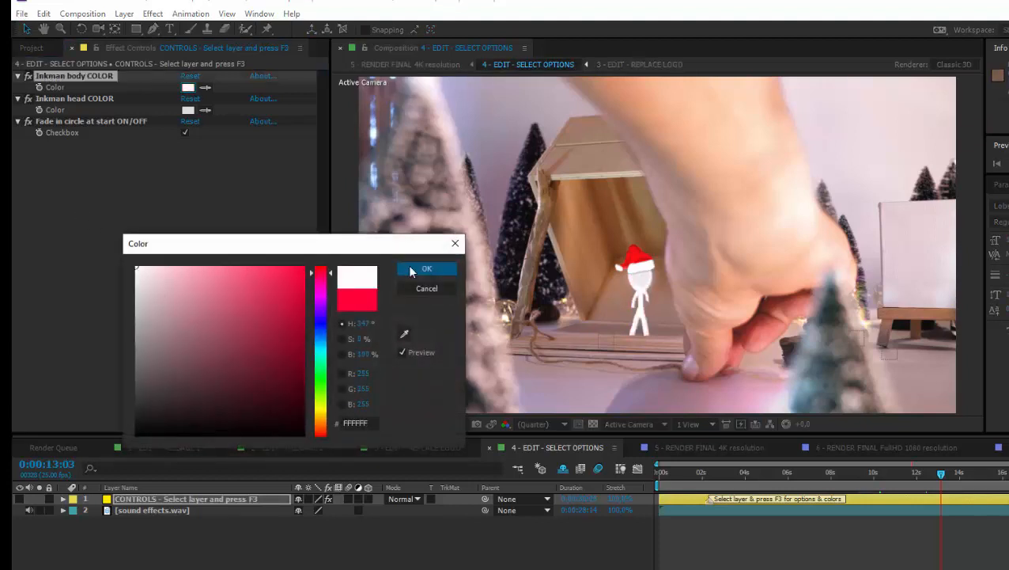
pyautogui.moveTo(146, 284)
pyautogui.mouseDown()
pyautogui.moveTo(120, 279)
pyautogui.moveTo(129, 283)
pyautogui.mouseUp()
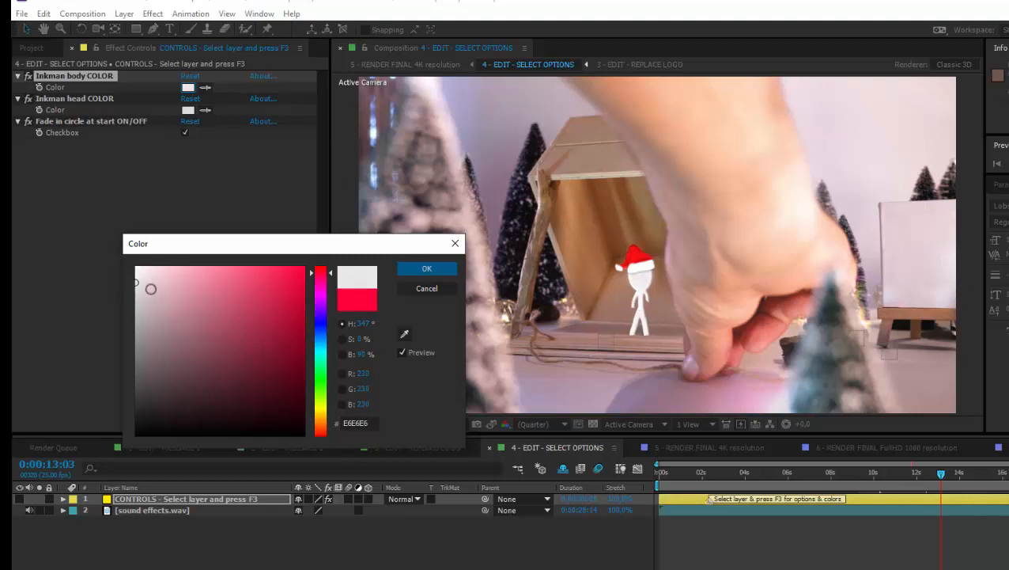
pyautogui.moveTo(150, 289)
pyautogui.mouseDown()
pyautogui.moveTo(127, 279)
pyautogui.moveTo(138, 279)
pyautogui.mouseUp()
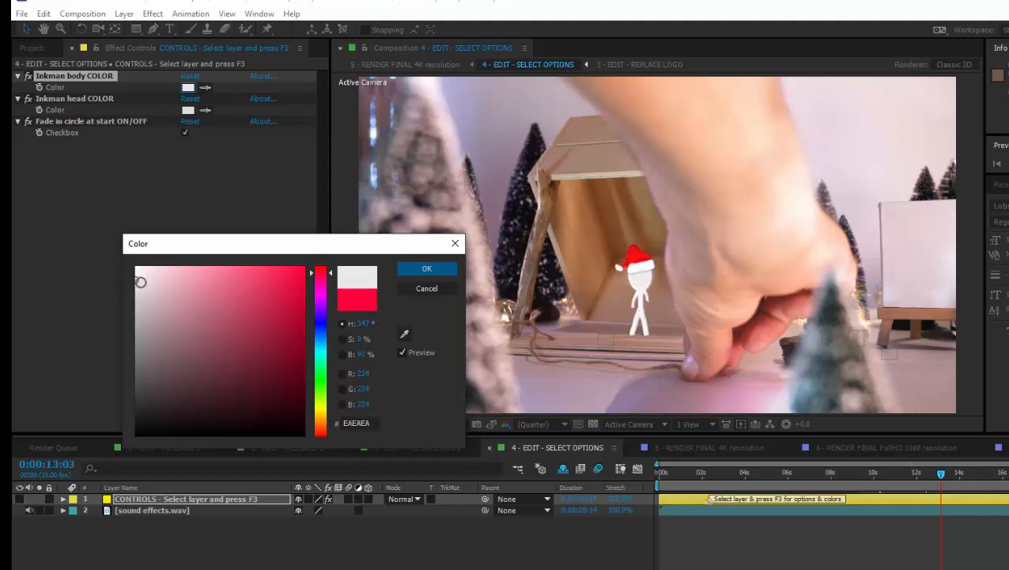
pyautogui.click(426, 269)
# - Set the Inkman head COLOR effect to blue 3798D5
pyautogui.click(187, 109)
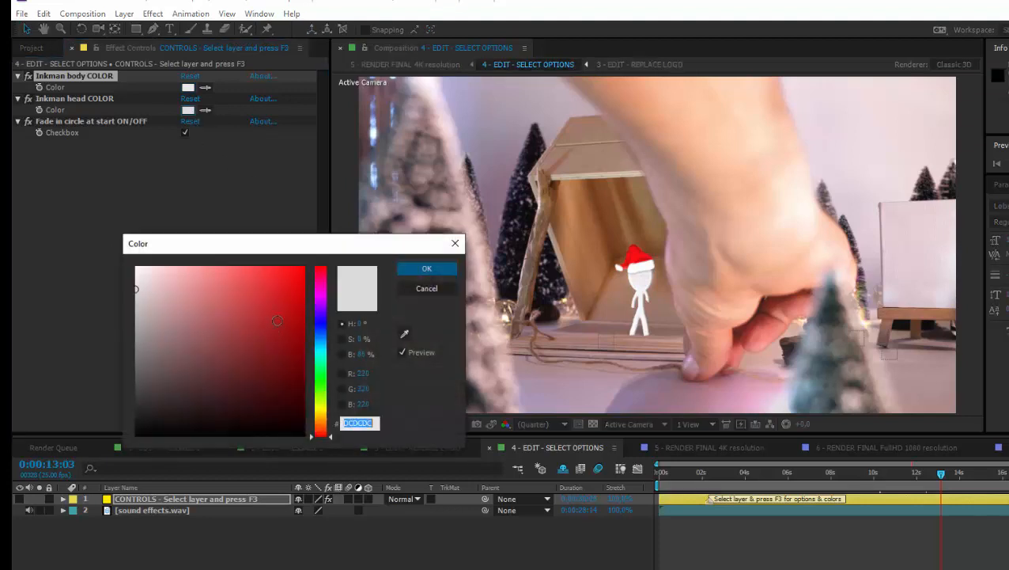
pyautogui.moveTo(305, 309)
pyautogui.mouseDown()
pyautogui.moveTo(279, 292)
pyautogui.moveTo(288, 284)
pyautogui.mouseUp()
pyautogui.click(266, 299)
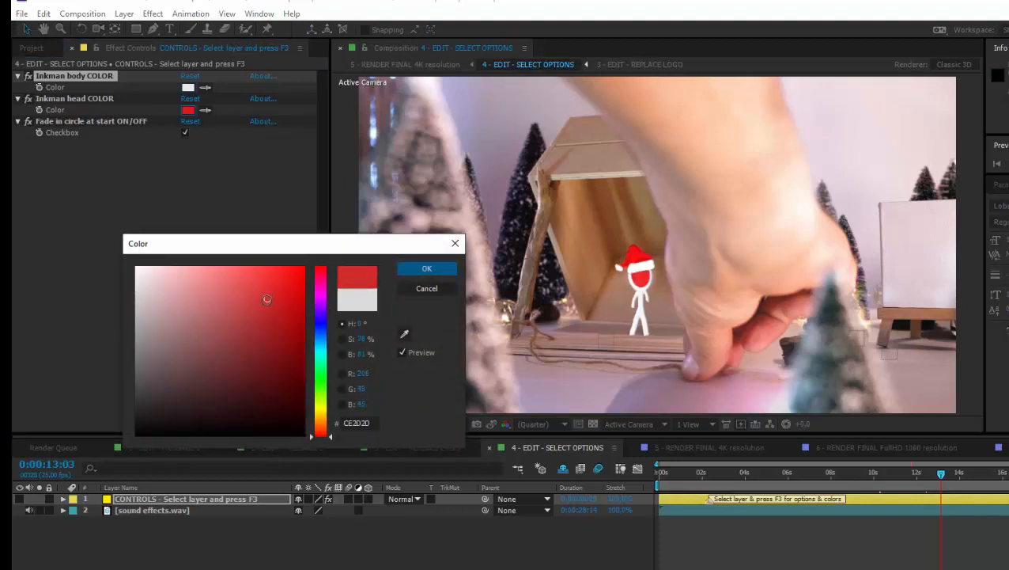
pyautogui.click(323, 342)
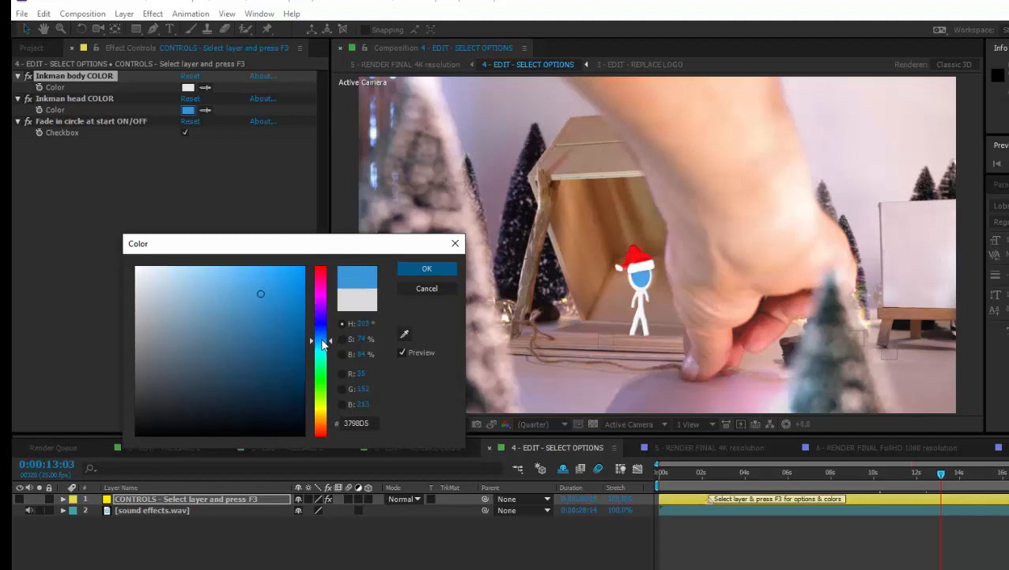
pyautogui.click(425, 273)
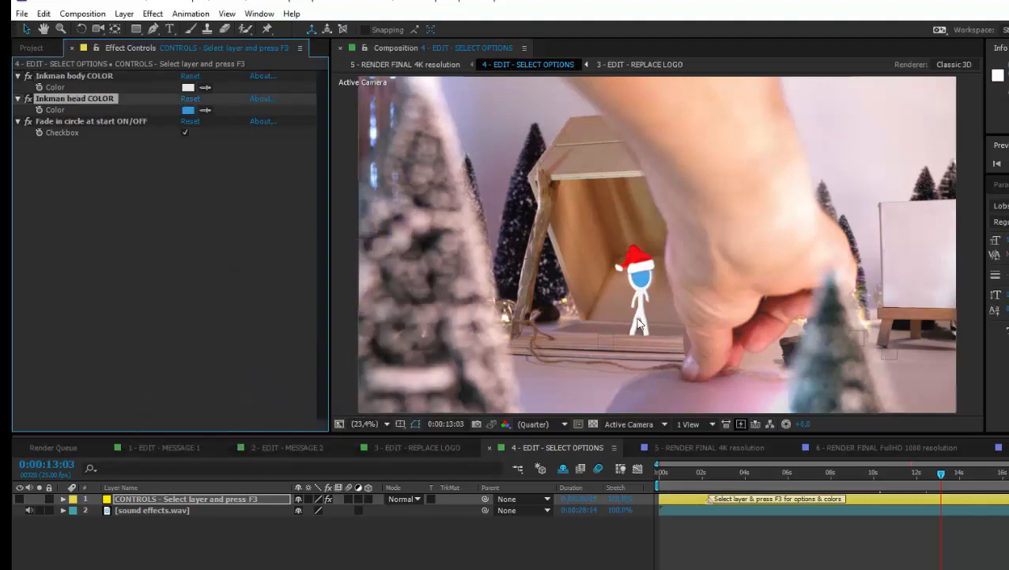
# - Go to 0:00:00:22 and switch the Fade in circle at start option off and back on to compare the opening
pyautogui.click(739, 483)
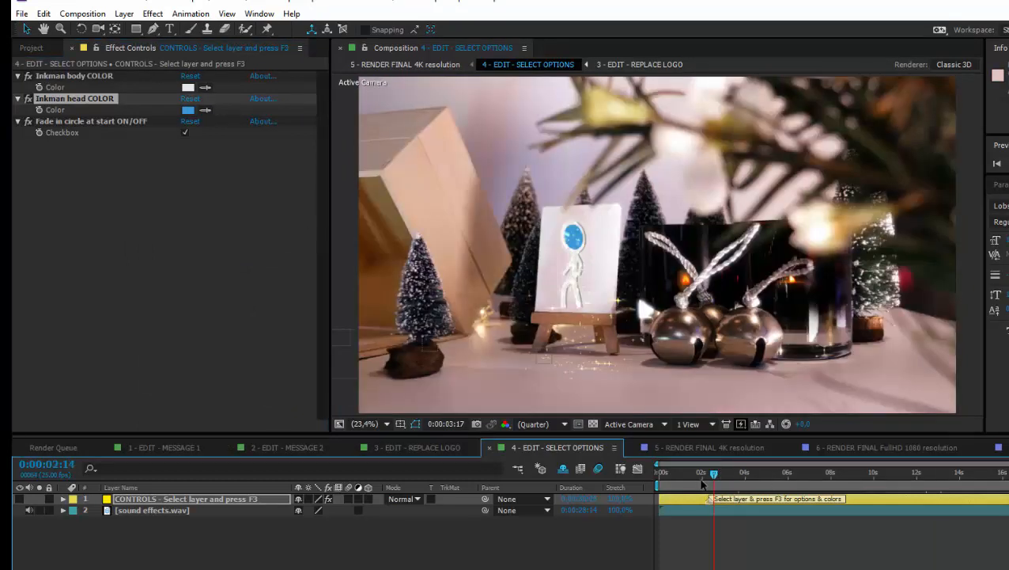
pyautogui.moveTo(701, 483); pyautogui.dragTo(679, 484)
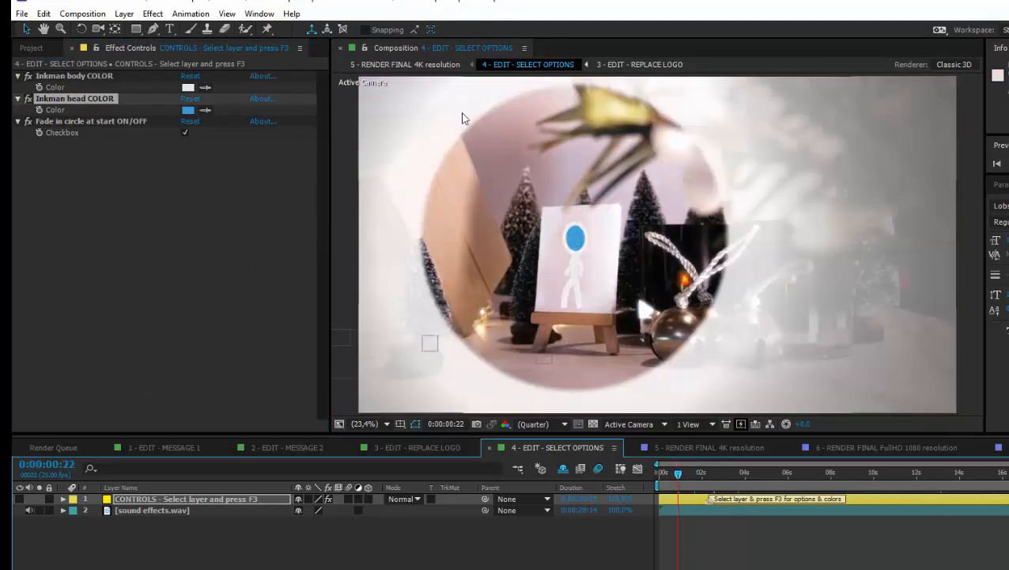
pyautogui.click(187, 134)
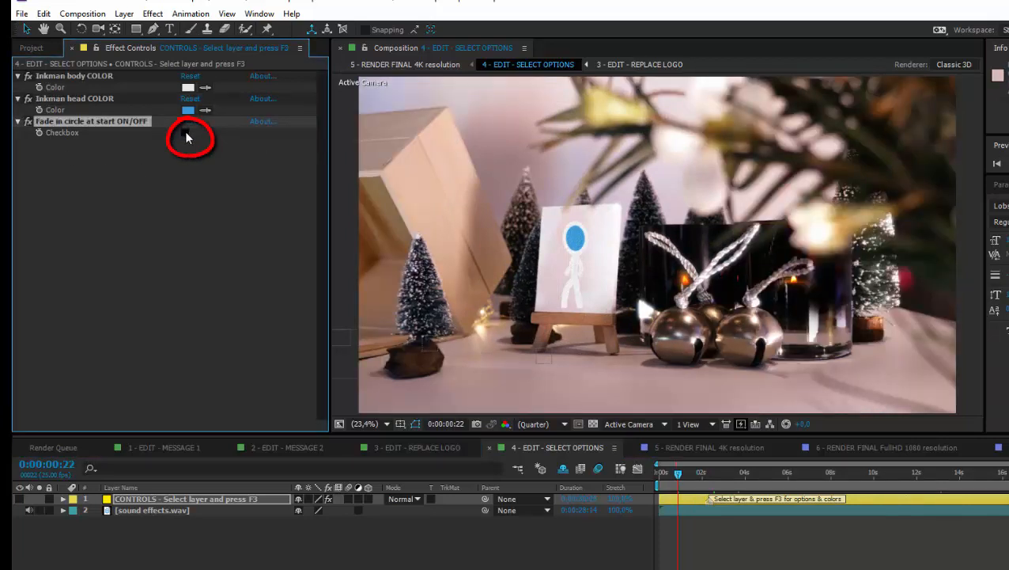
pyautogui.click(187, 134)
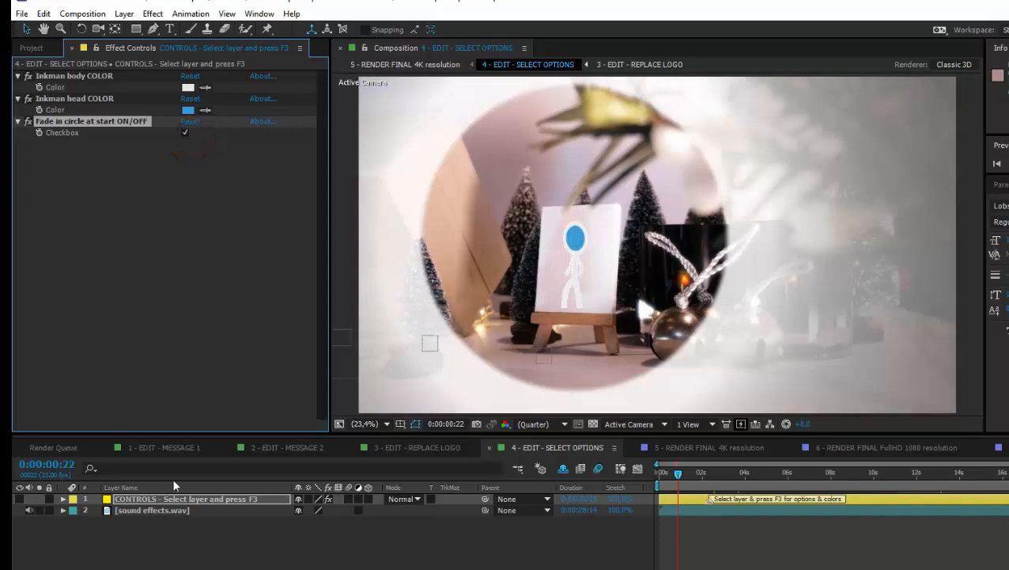
# - Look through the four final render compositions in the project, from 4K resolution down to LOW web resolution 960x540
pyautogui.click(31, 48)
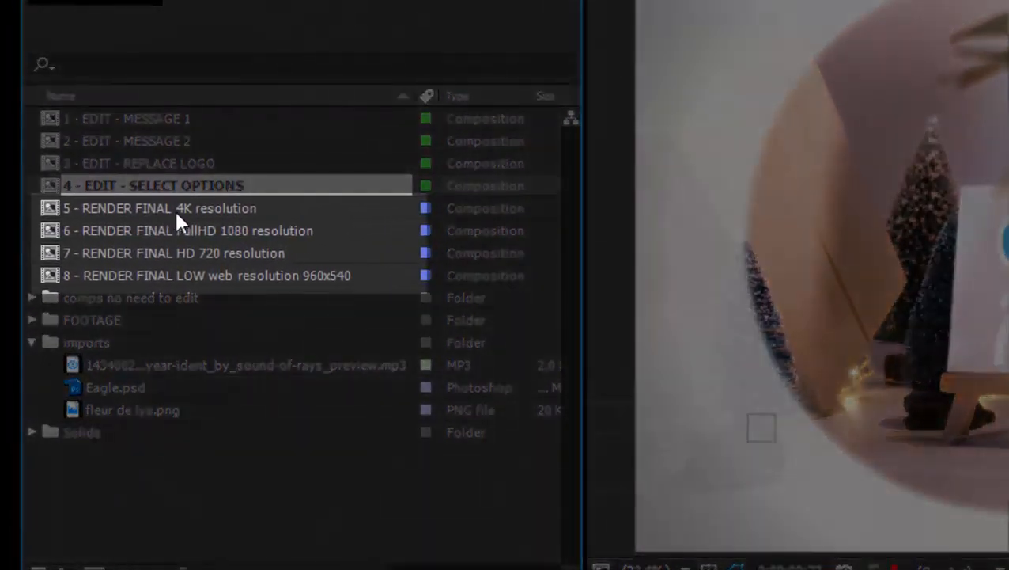
pyautogui.click(137, 215)
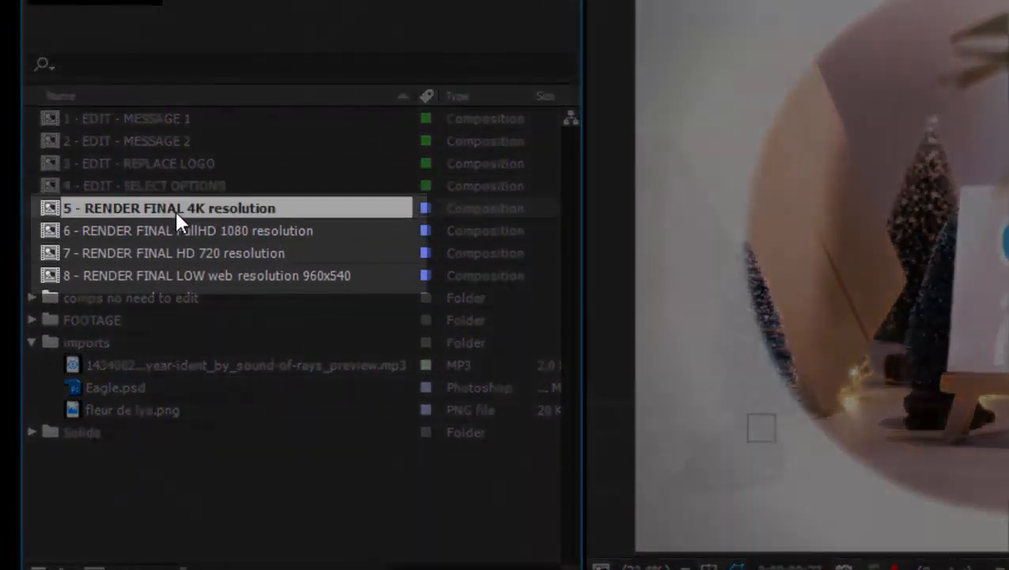
pyautogui.keyDown('shift'); pyautogui.click(145, 269); pyautogui.keyUp('shift')
pyautogui.click(133, 208)
pyautogui.click(229, 229)
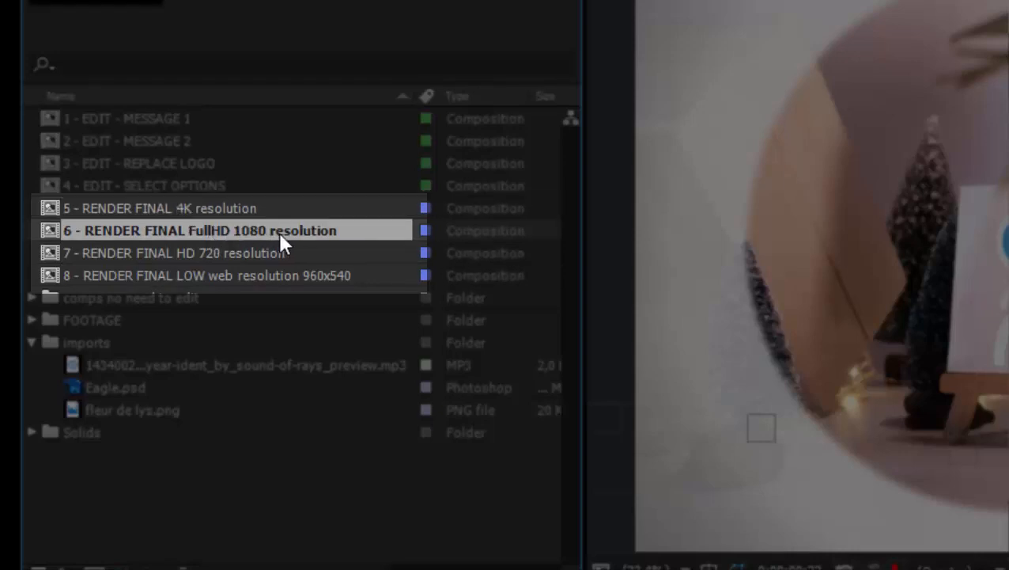
pyautogui.click(170, 252)
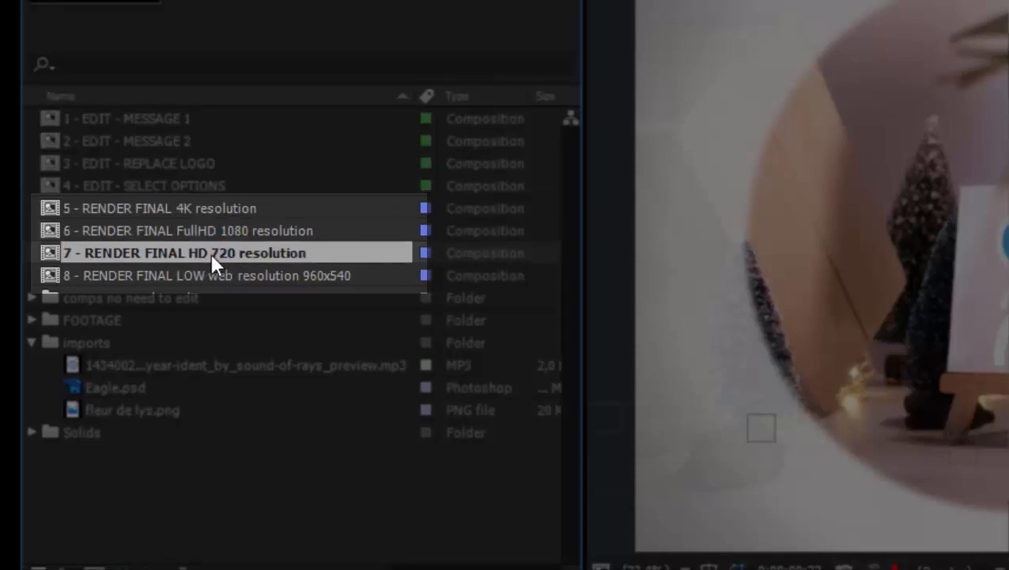
pyautogui.click(196, 275)
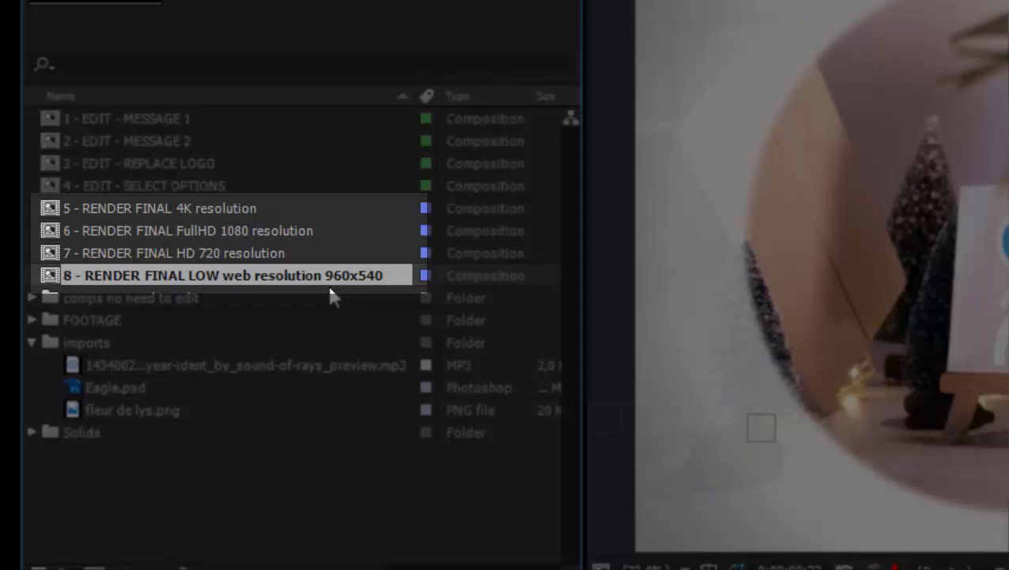
# - Open 6 - RENDER FINAL FullHD 1080 resolution and add the new-year-ident MP3 from the imports folder beneath its FullHD 1920X1080 layer
pyautogui.click(245, 231)
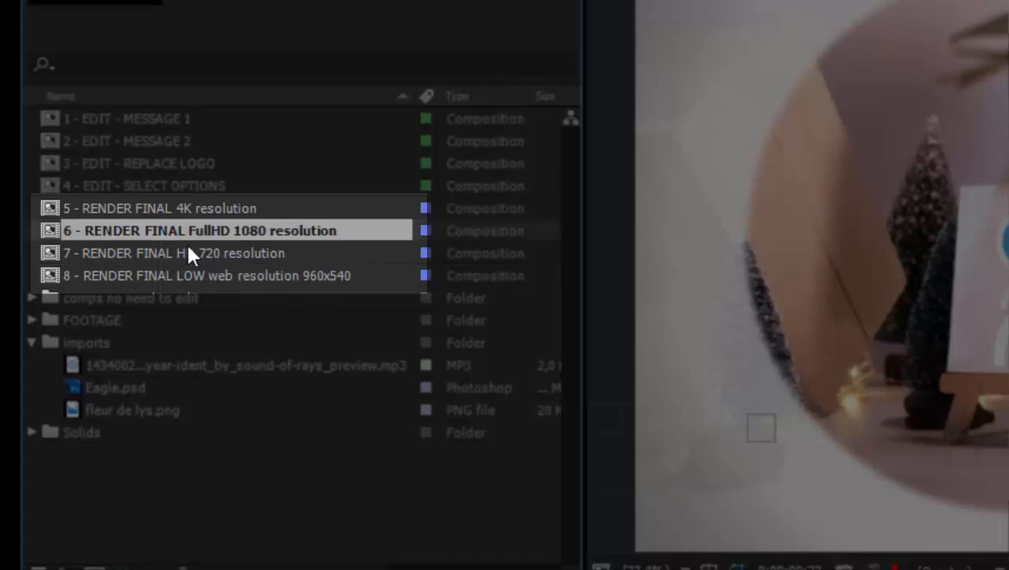
pyautogui.doubleClick(252, 231)
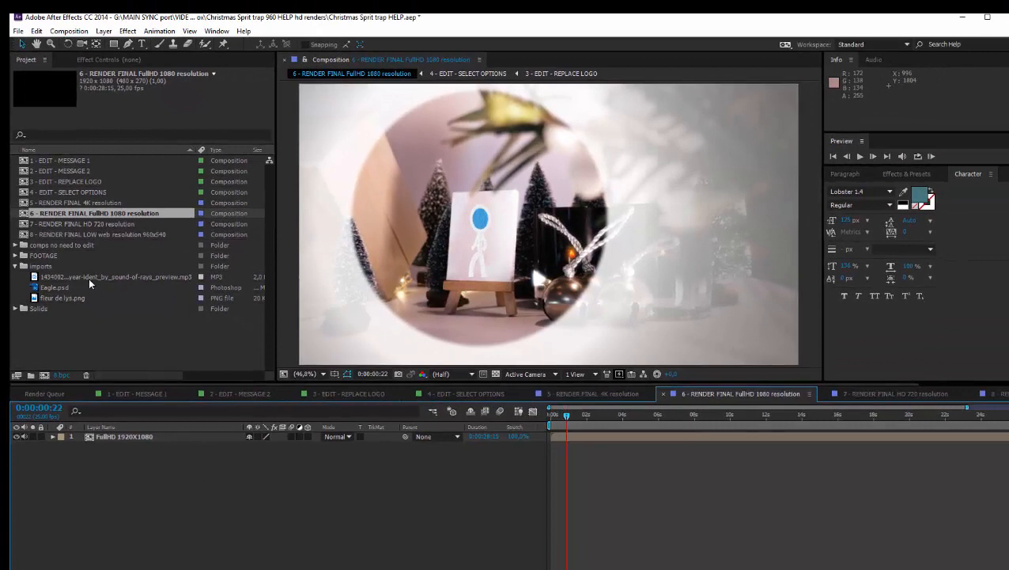
pyautogui.moveTo(88, 277); pyautogui.dragTo(133, 451)
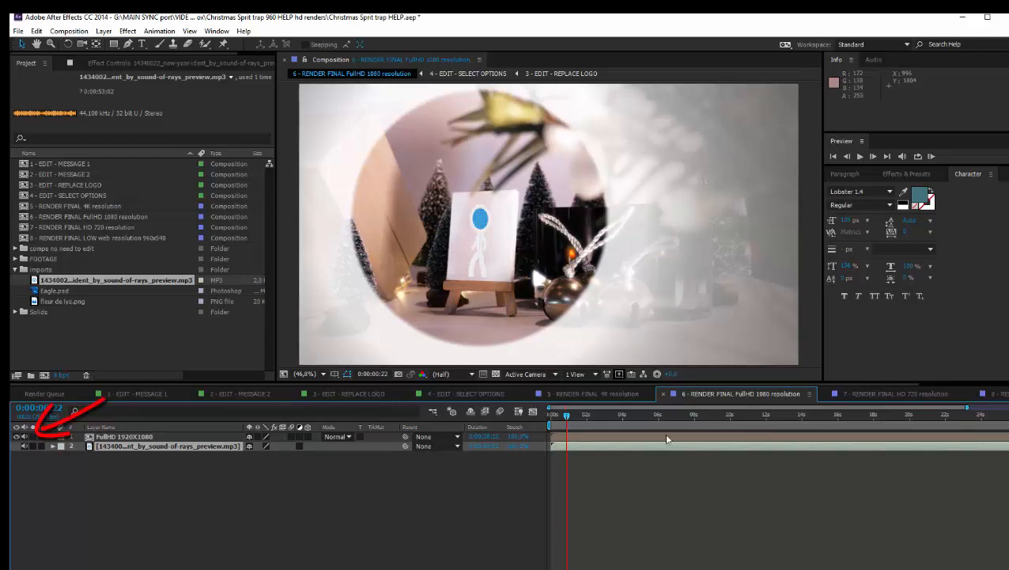
# - Send the FullHD render composition to the Adobe Media Encoder queue and set its format to H.264
pyautogui.click(72, 32)
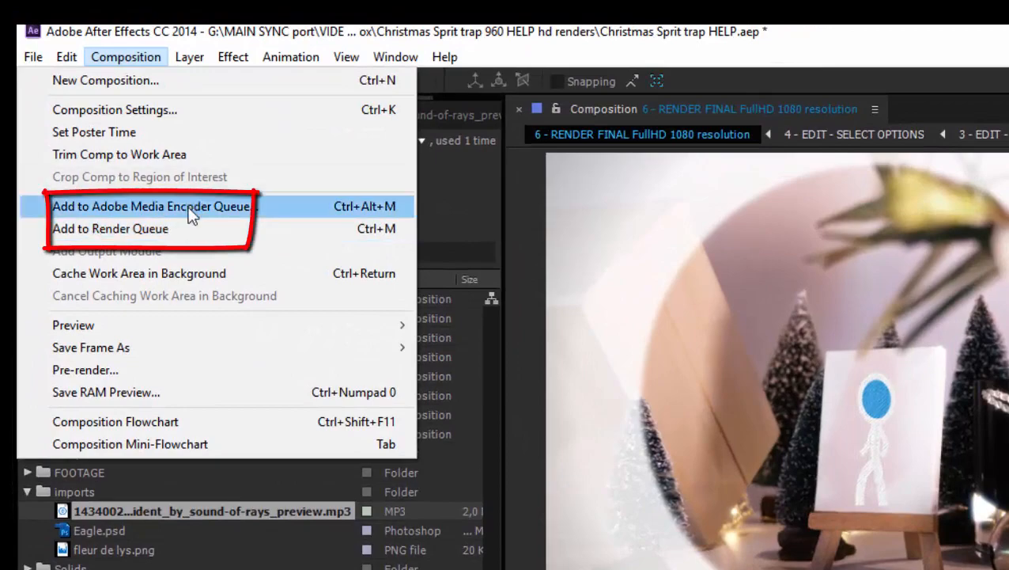
pyautogui.click(190, 207)
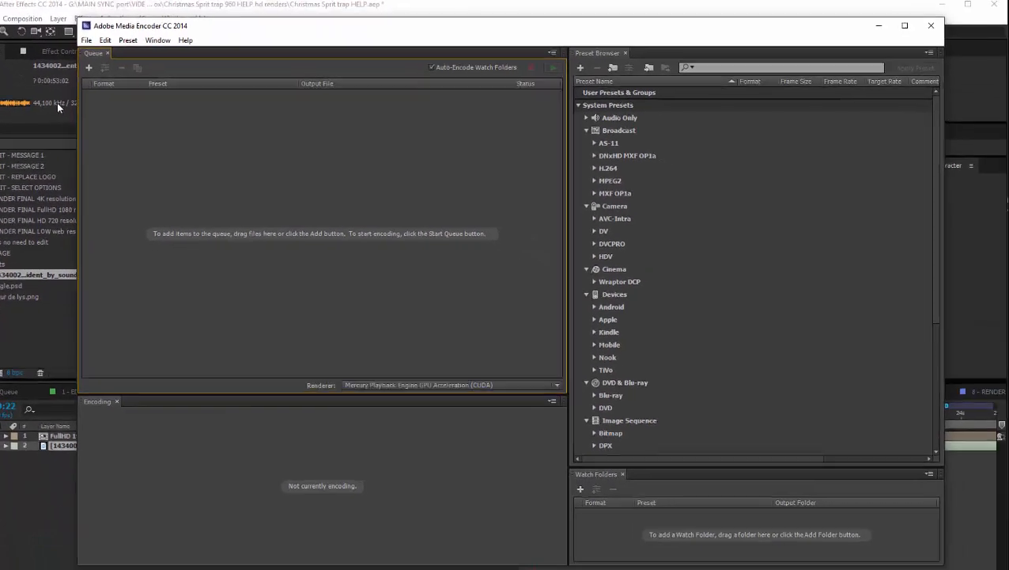
pyautogui.click(101, 106)
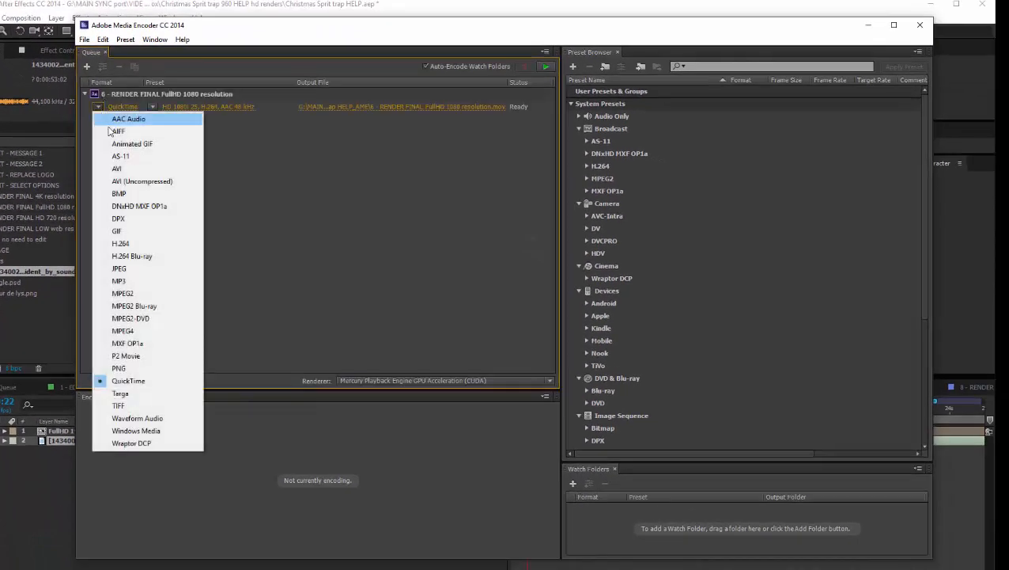
pyautogui.click(127, 241)
# - Review the queued composition's export settings down to the video bitrate options and accept them
pyautogui.click(163, 106)
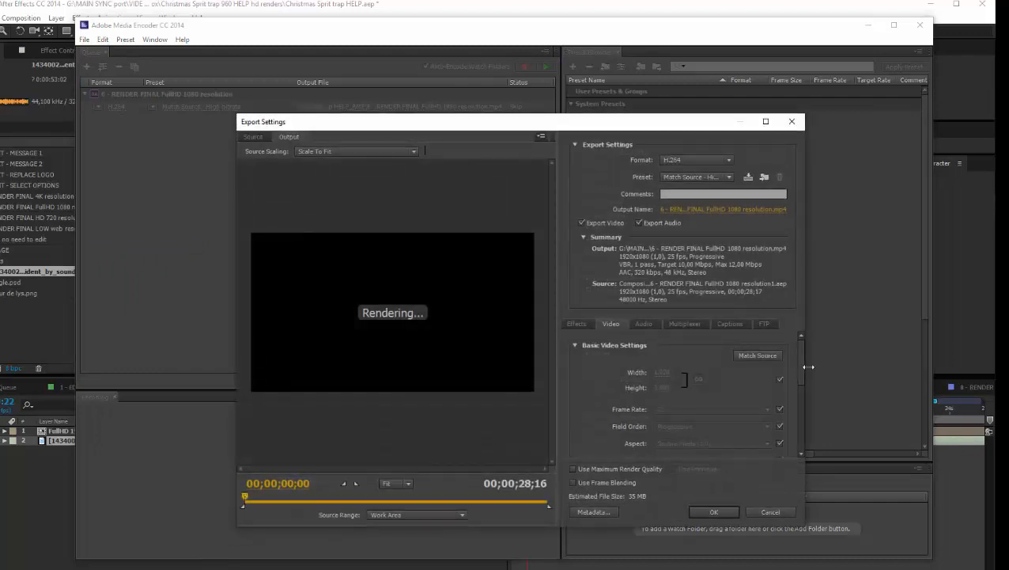
pyautogui.scroll(-5, 800, 379)
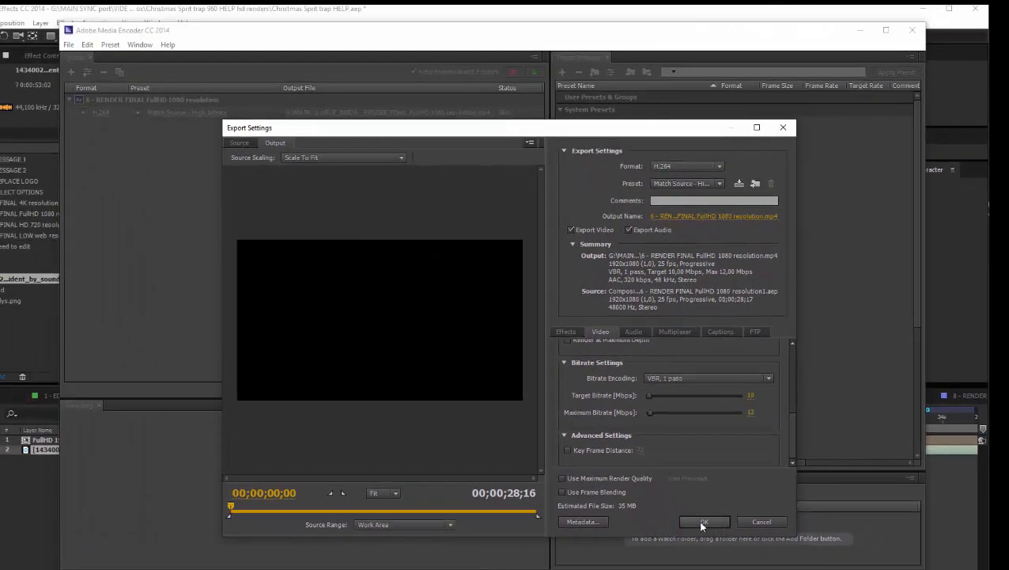
pyautogui.click(703, 523)
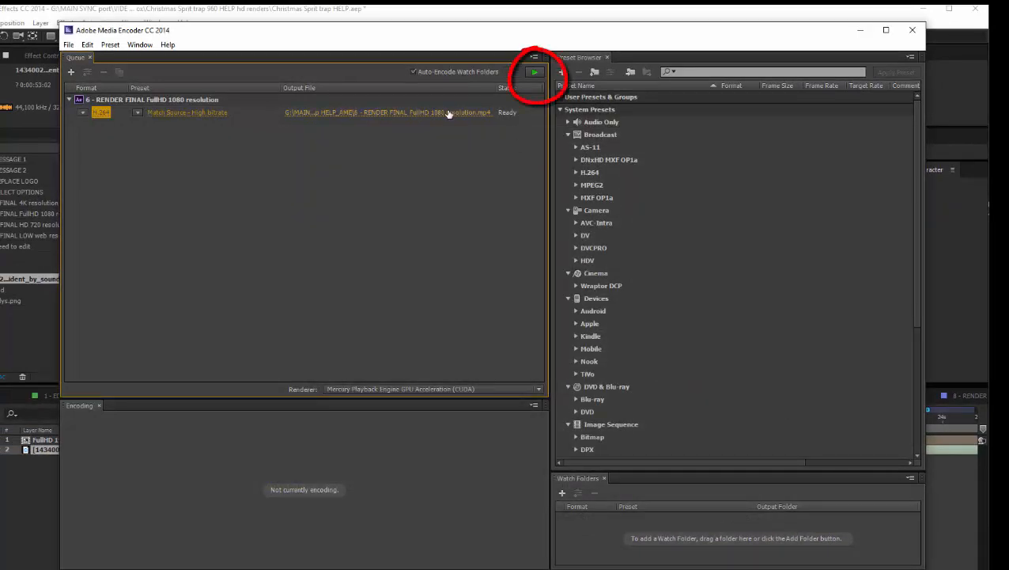